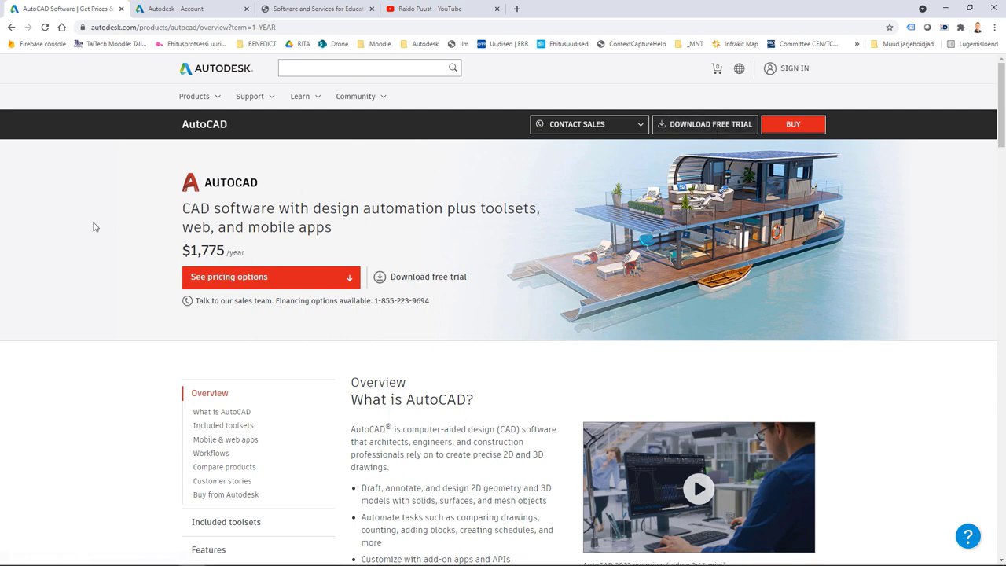
- List all Autodesk Account products and expand the AutoCAD 125-seat education plan's 2022–2020 versions
left_click(162, 11)
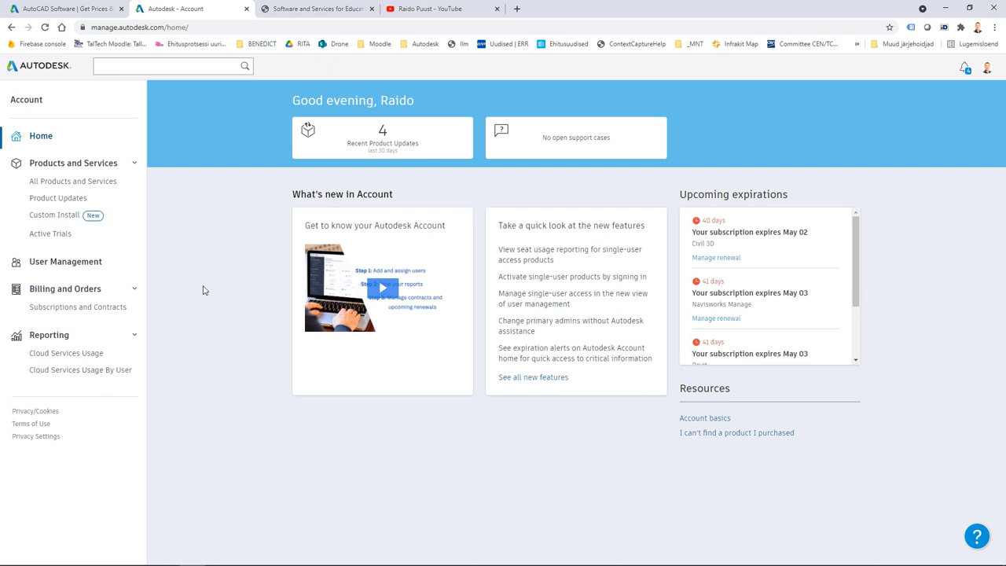
left_click(55, 185)
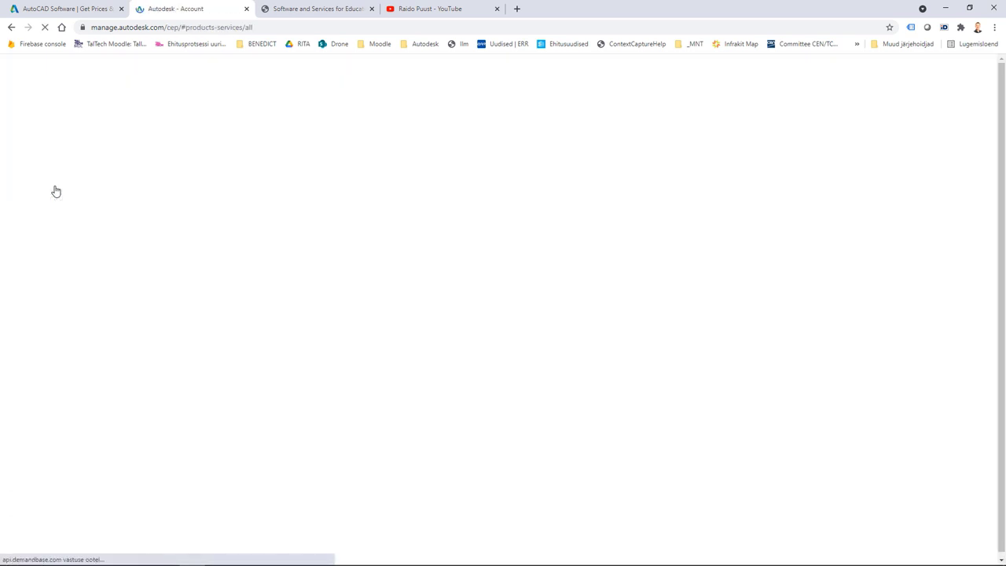
scroll(377, 379, "down", 1)
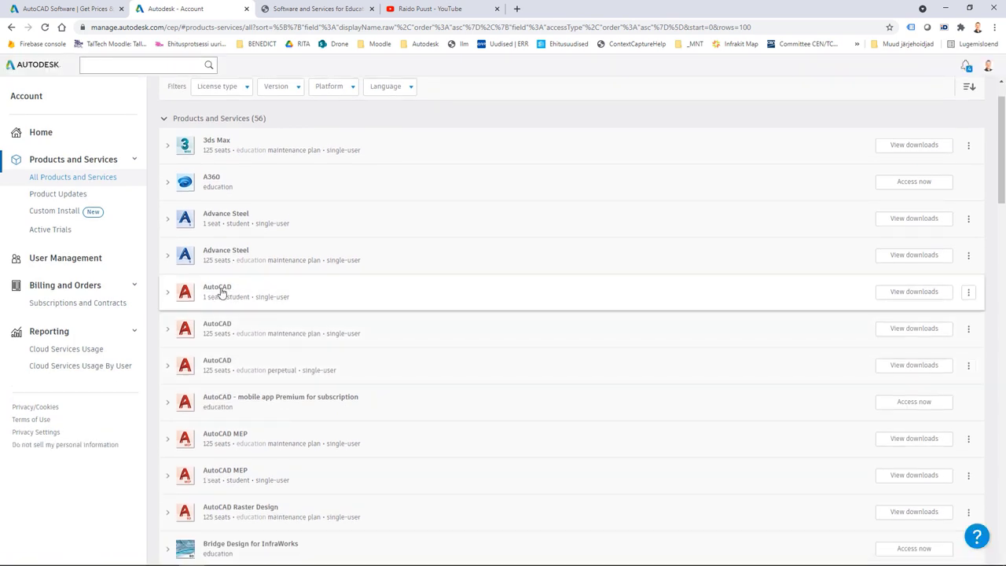
left_click(327, 328)
scroll(586, 415, "down", 2)
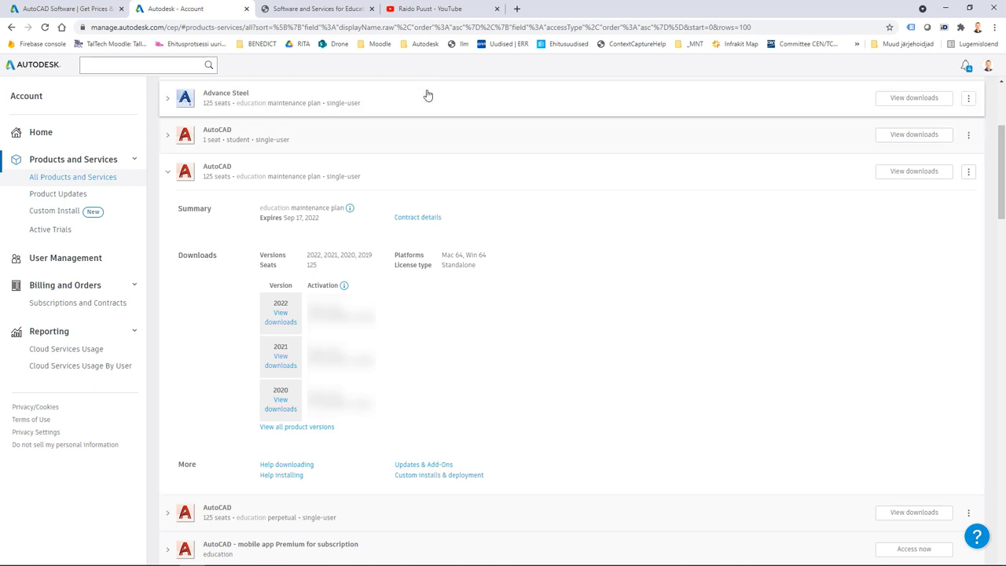
left_click(308, 11)
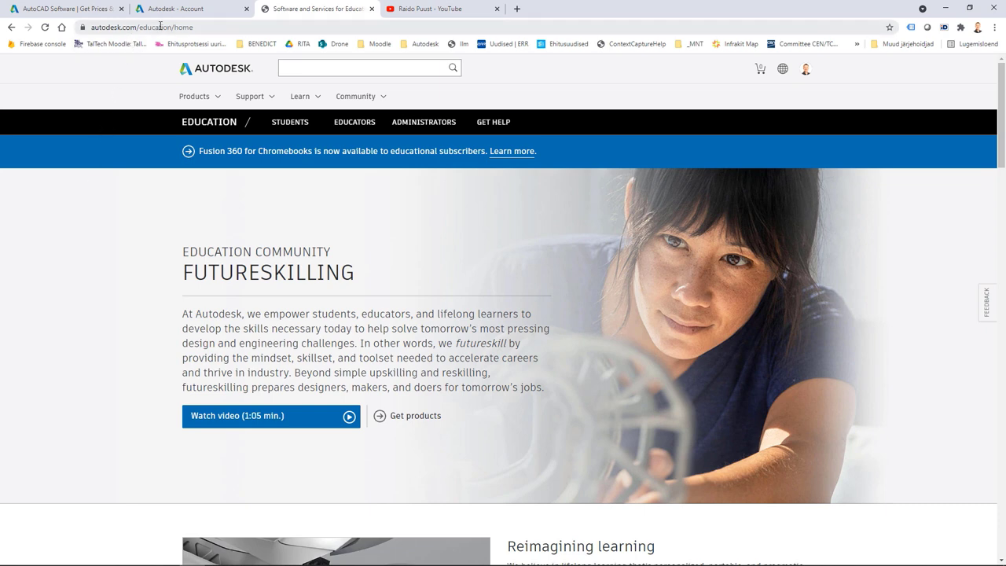
key("ctrl+shift+Tab")
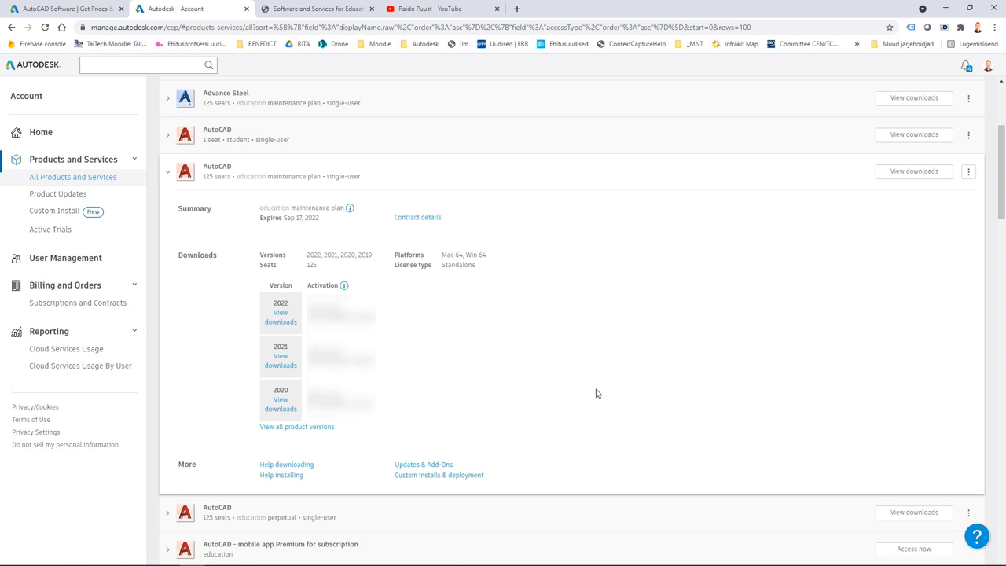
- Start the AutoCAD 2022 Win 64 English download from its View downloads options
left_click(277, 324)
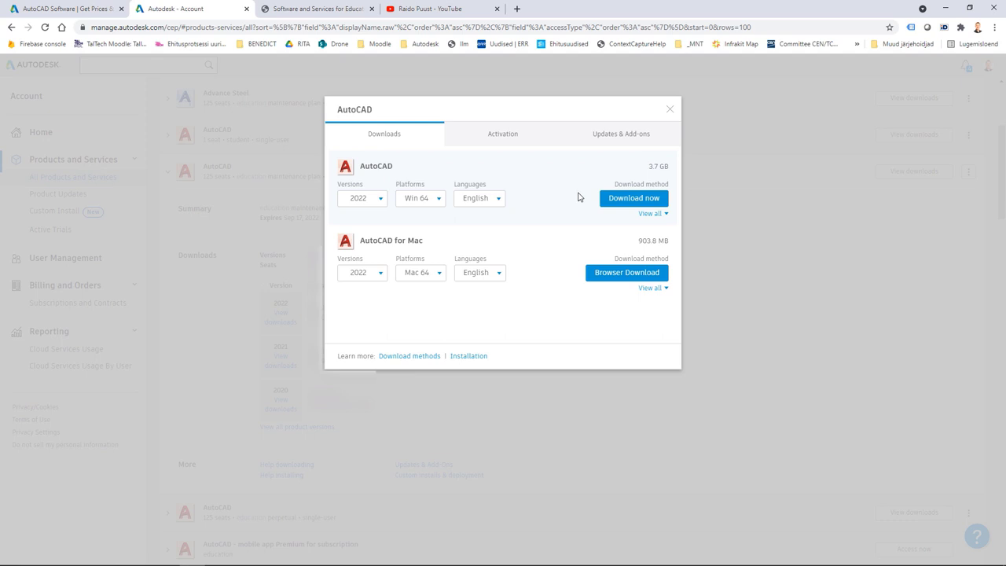
left_click(651, 214)
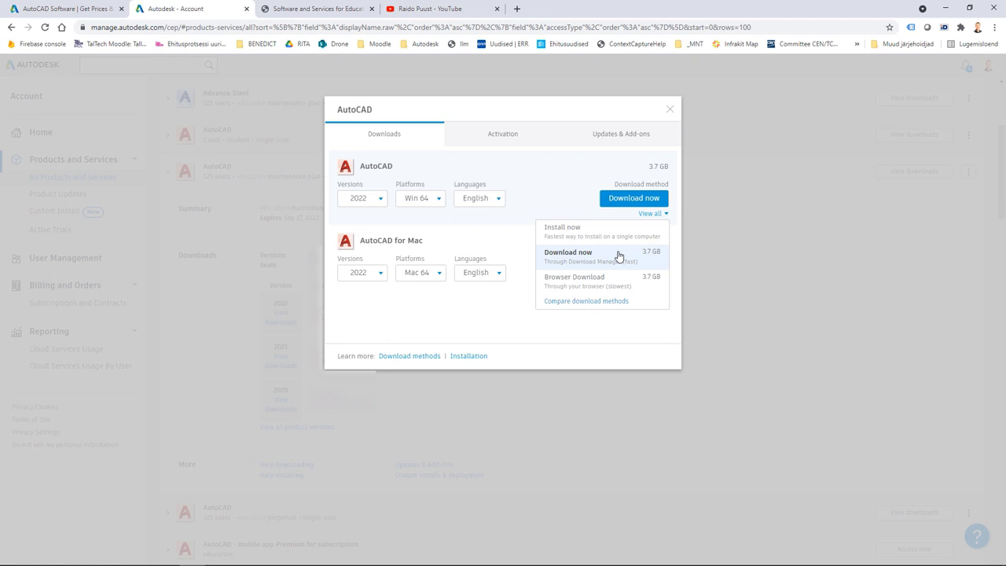
left_click(571, 256)
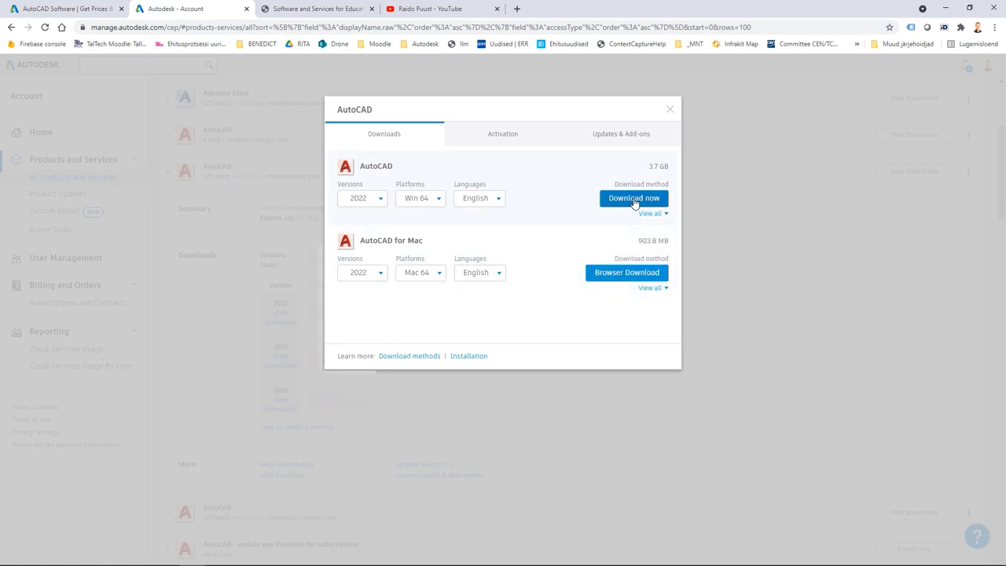
left_click(625, 203)
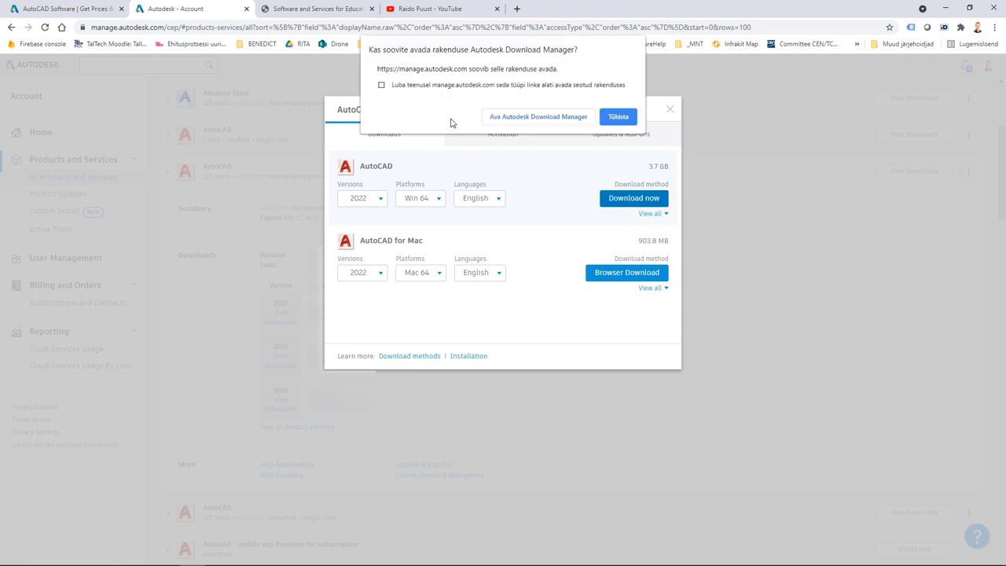
- Launch Autodesk Download Manager and browse for a new save folder under C:\install
left_click(544, 117)
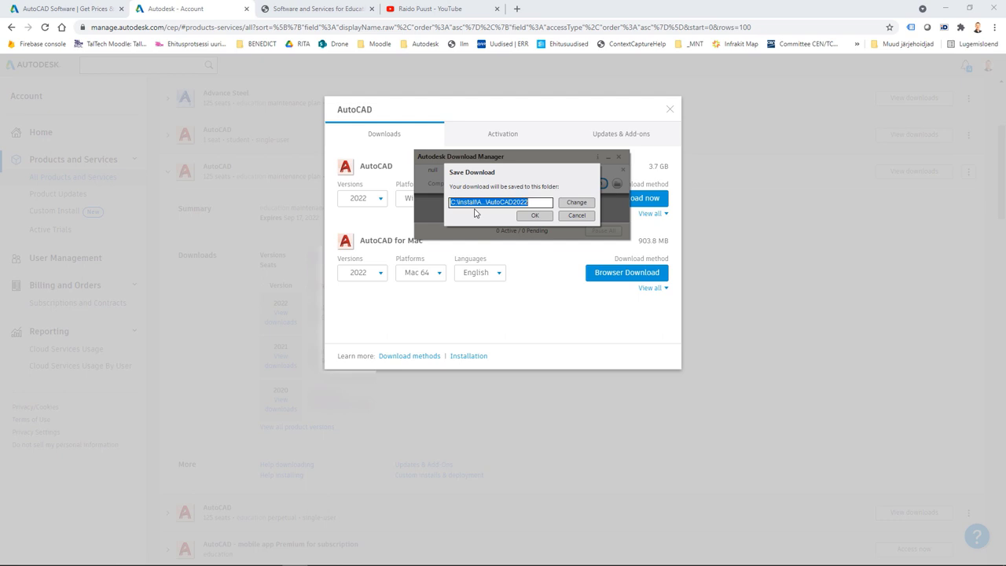
left_click(576, 202)
left_click(432, 270)
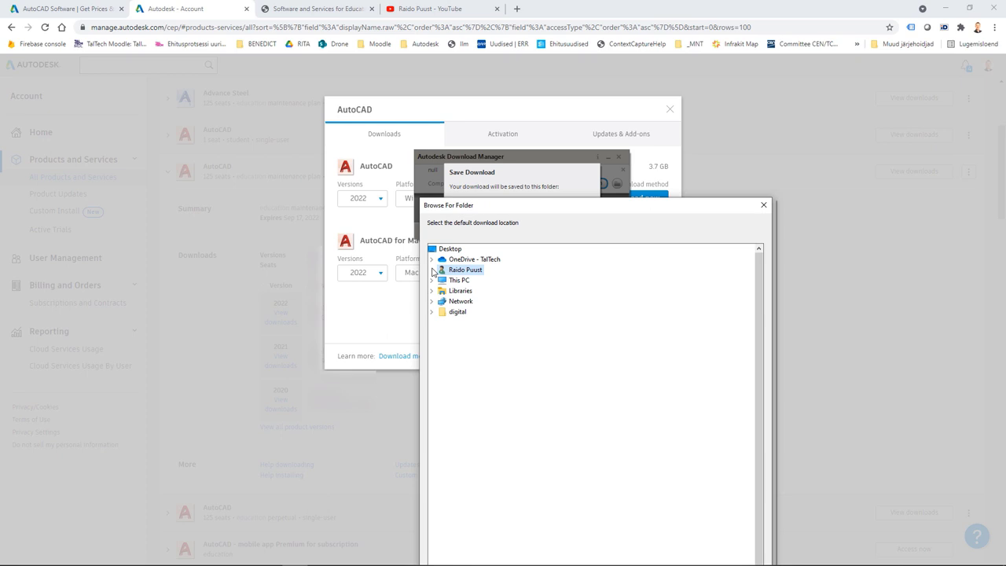
left_click(431, 270)
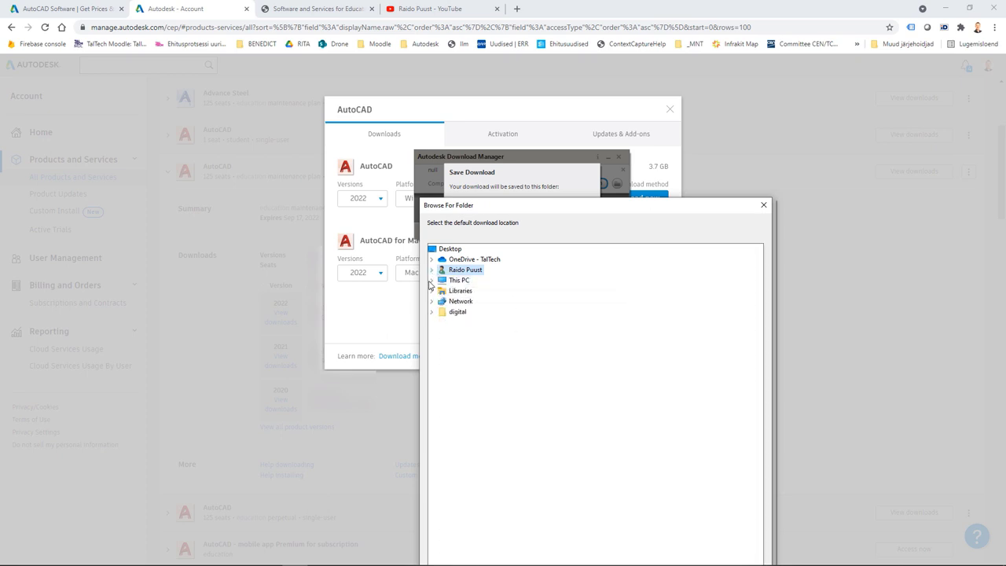
left_click(432, 281)
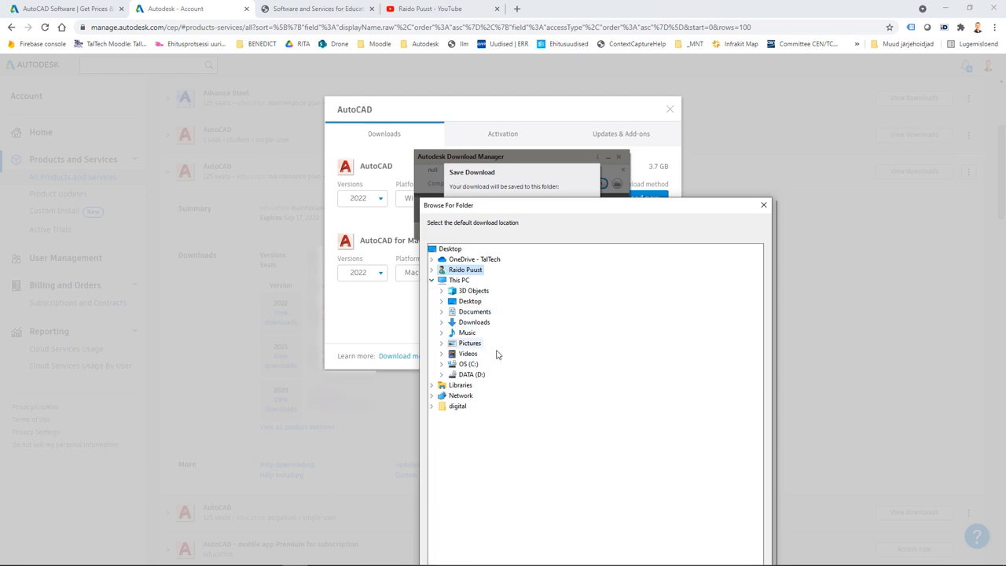
double_click(477, 365)
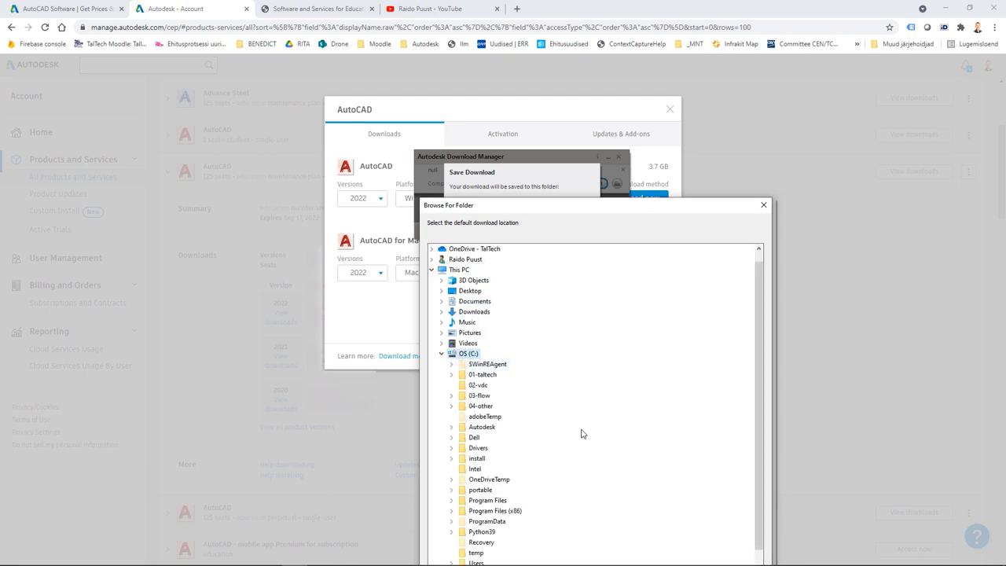
left_click(451, 458)
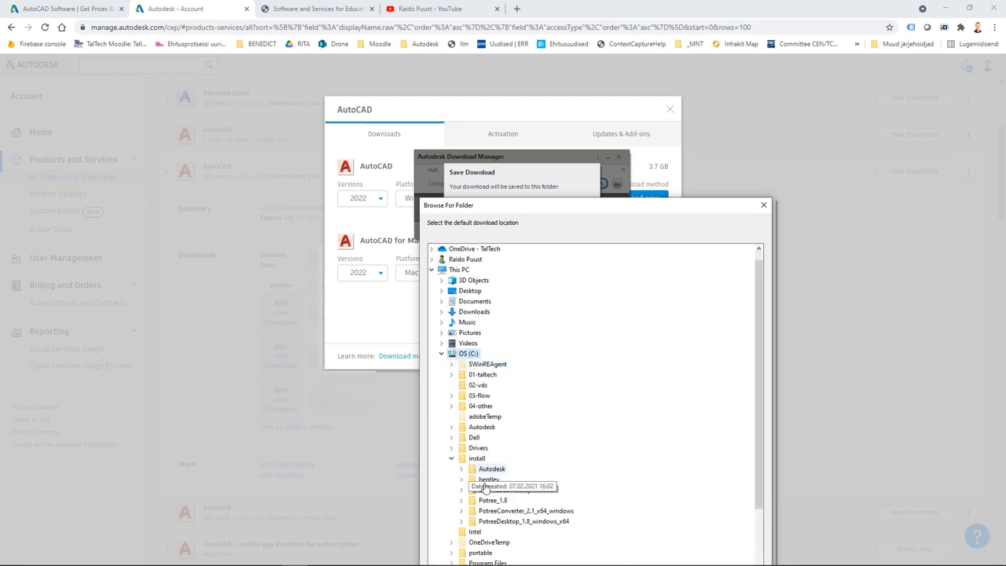
- Set the save folder to C:\install\Autodesk\AutoCAD 2022, then cancel and close the manager
double_click(481, 469)
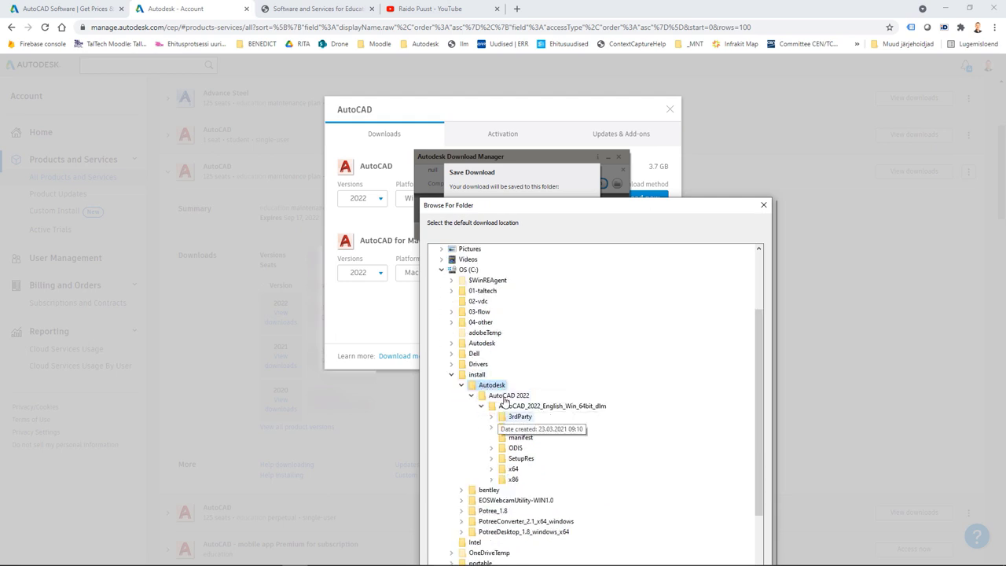
left_click(504, 397)
left_click_drag(553, 207, 519, 129)
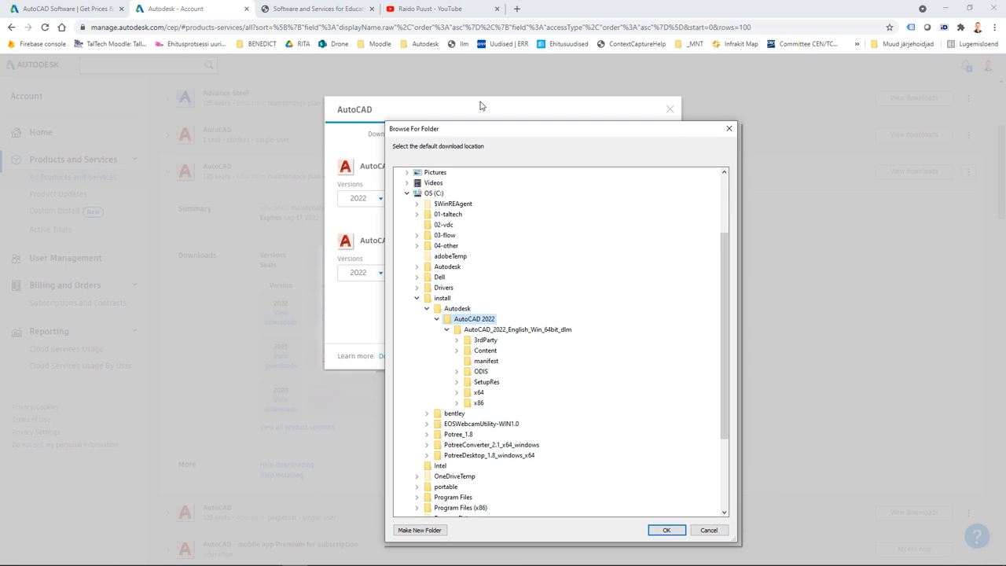
left_click(637, 530)
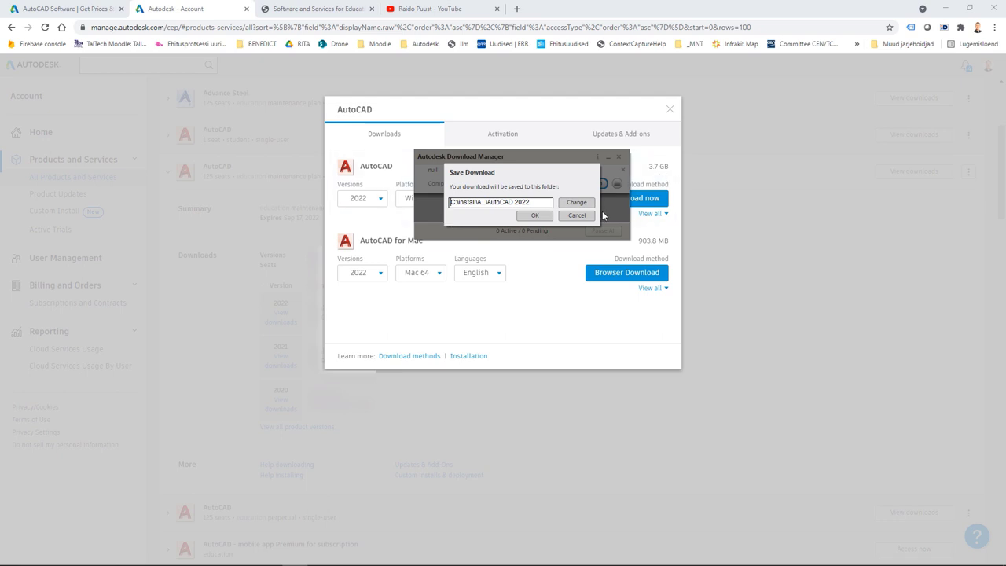
left_click(585, 216)
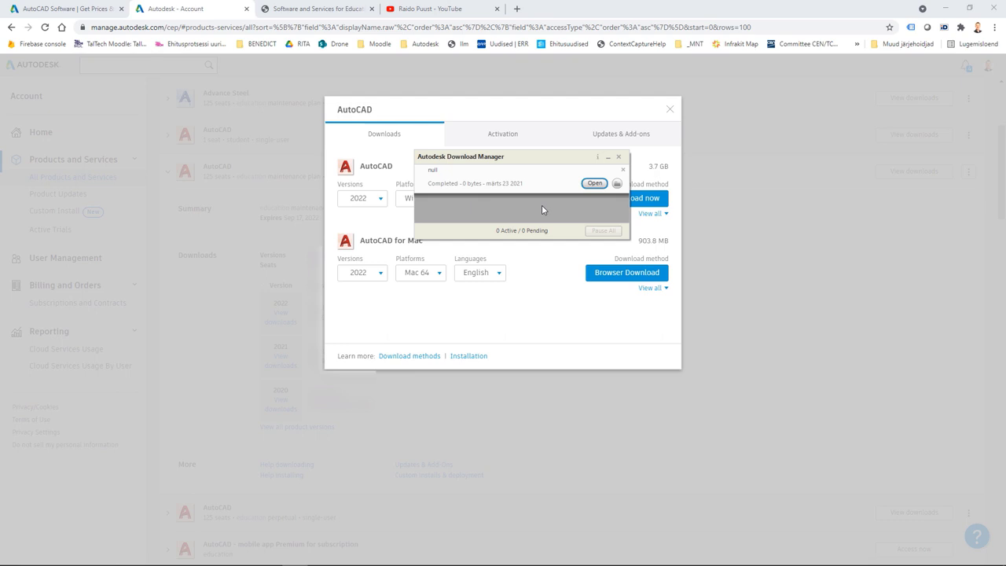
left_click(619, 158)
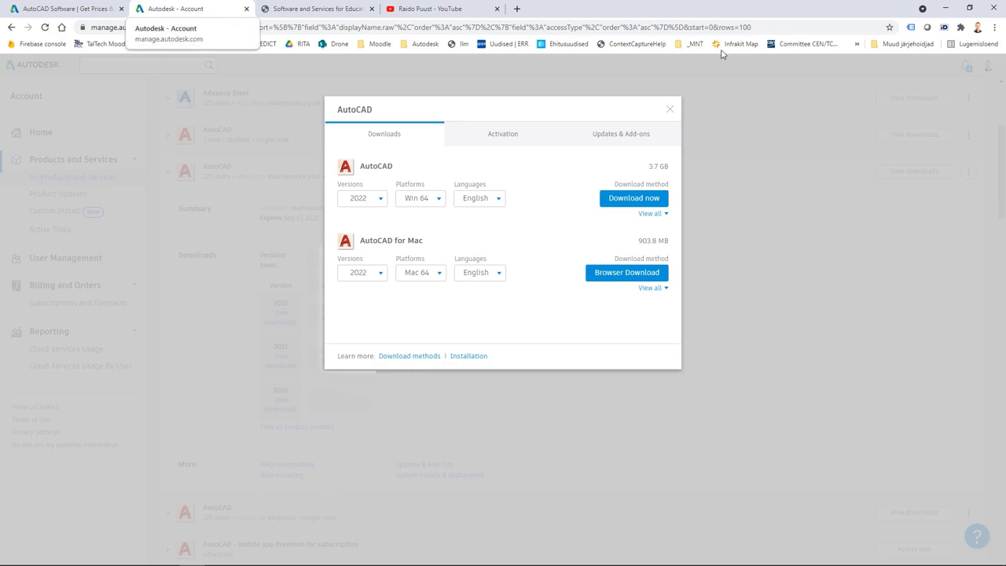
- Open the AutoCAD_2022_English_Win_64bit_dlm folder, check its properties, and select Setup.exe
left_click(943, 8)
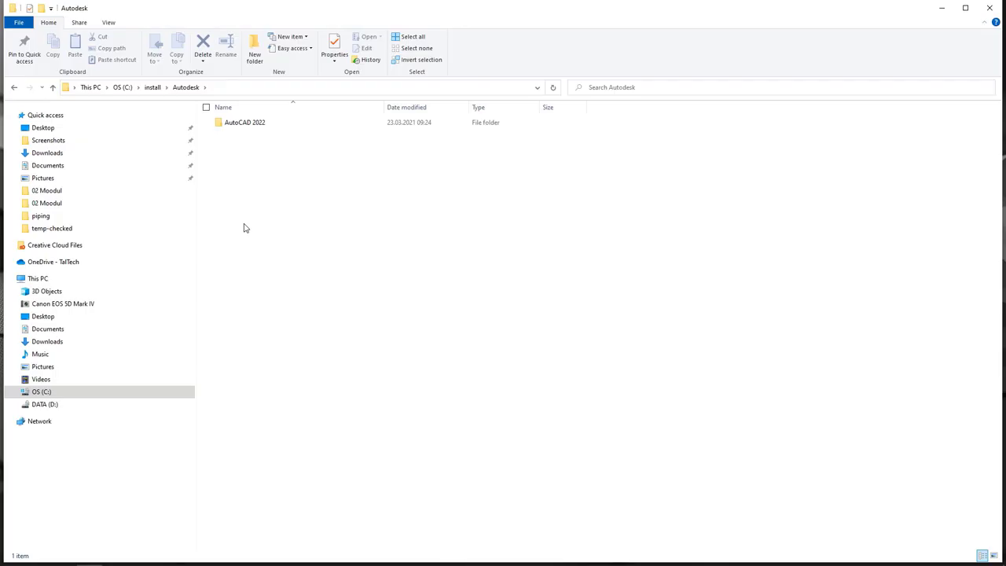
double_click(254, 131)
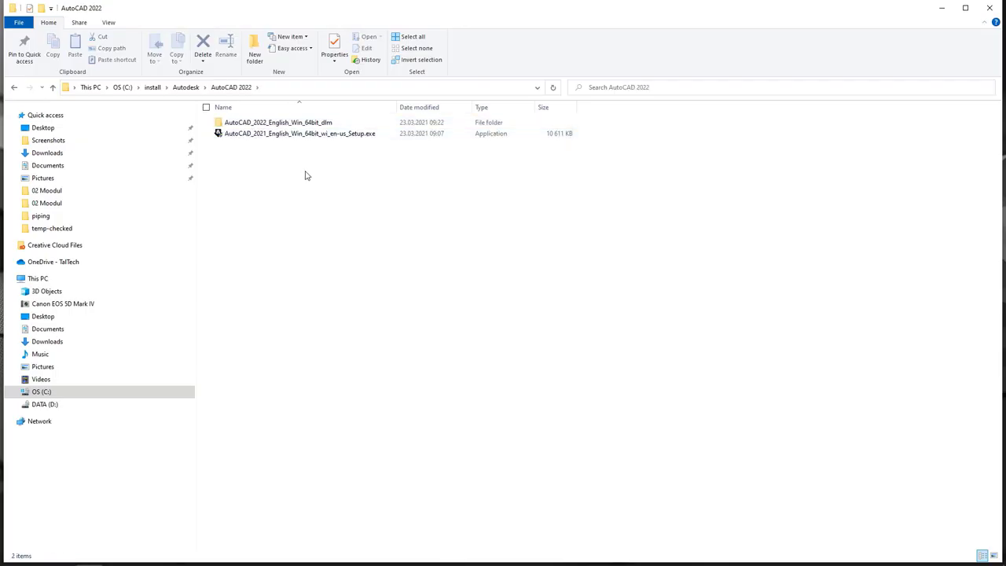
double_click(317, 124)
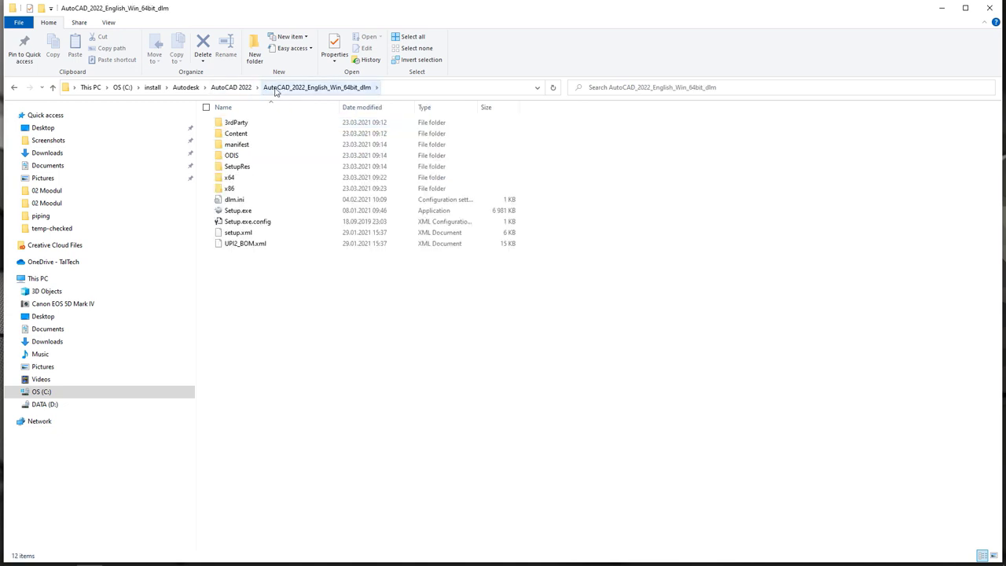
right_click(260, 267)
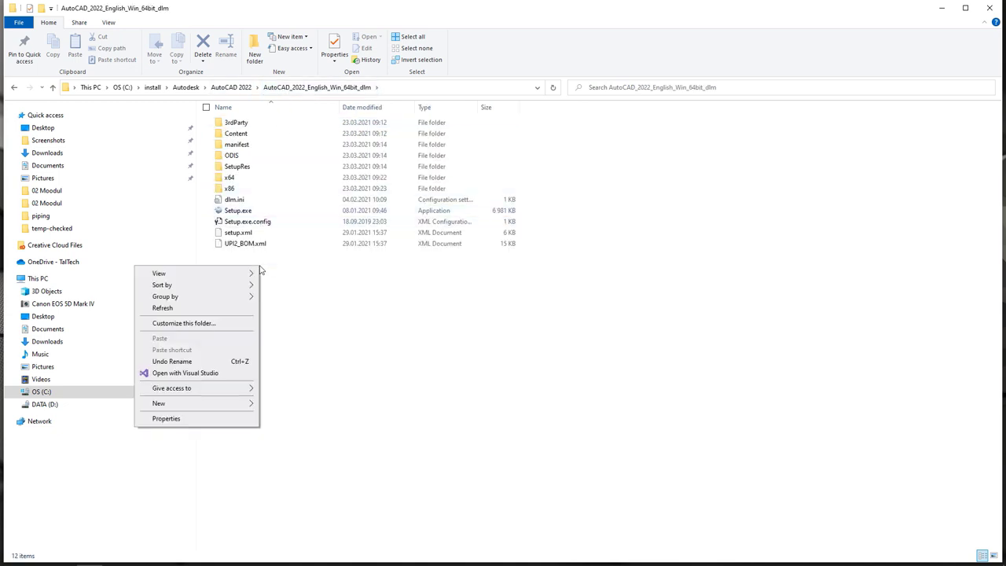
left_click(207, 418)
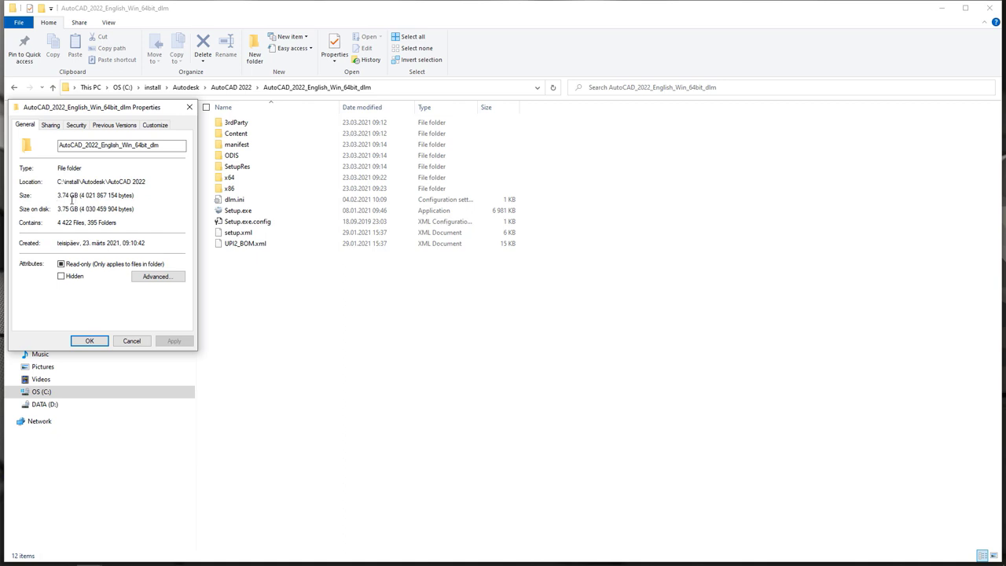
left_click(132, 340)
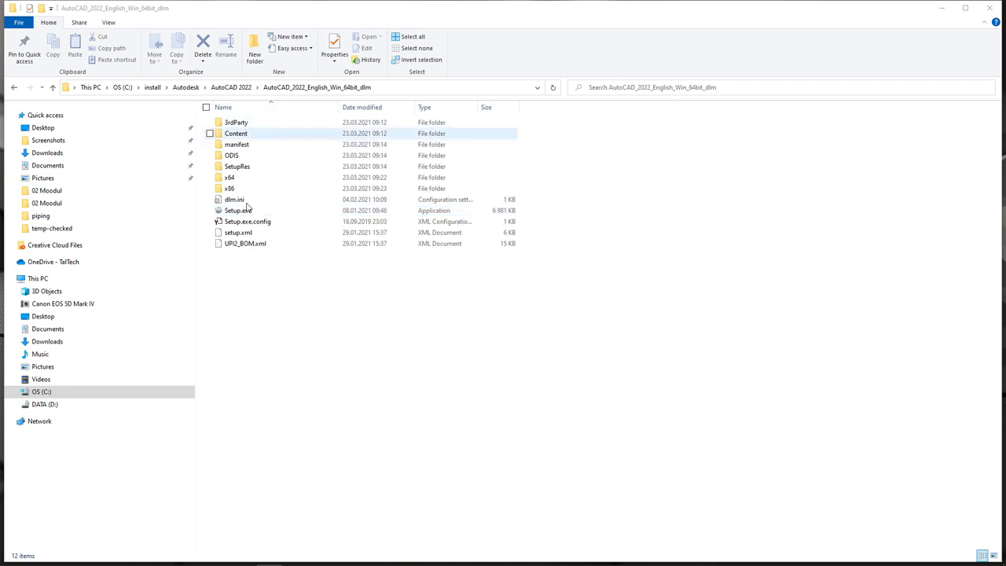
left_click(238, 215)
- Run Setup.exe and show the desktop while the installer prepares
double_click(238, 214)
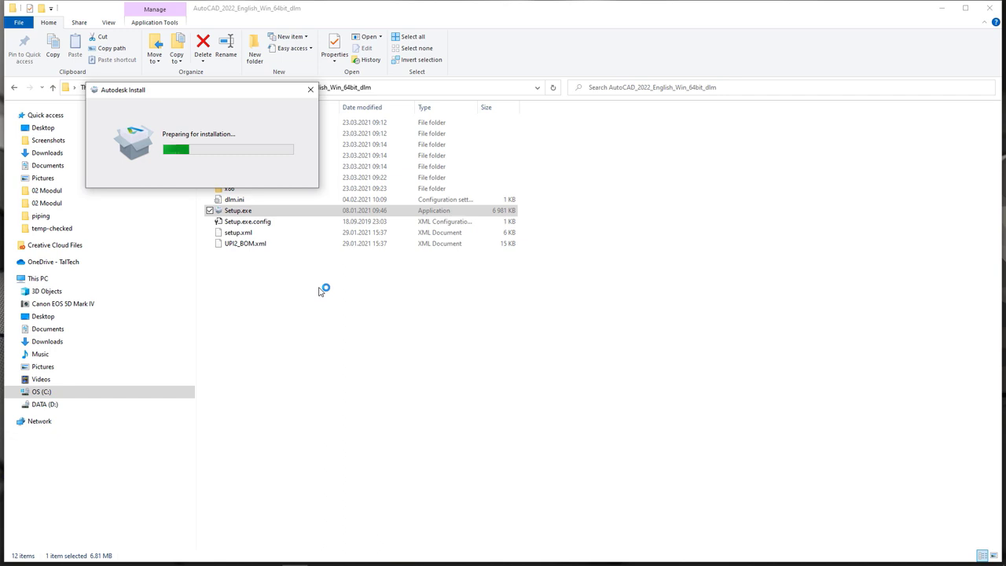
key("super+d")
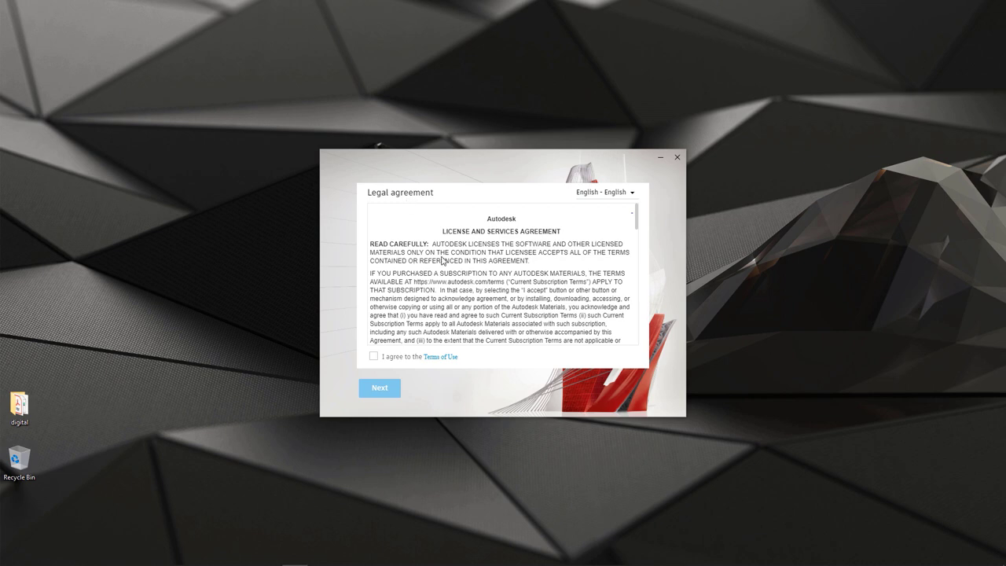
- Accept the license, keep C:\Program Files\Autodesk, add the Performance Reporting Tool, and install
left_click(374, 356)
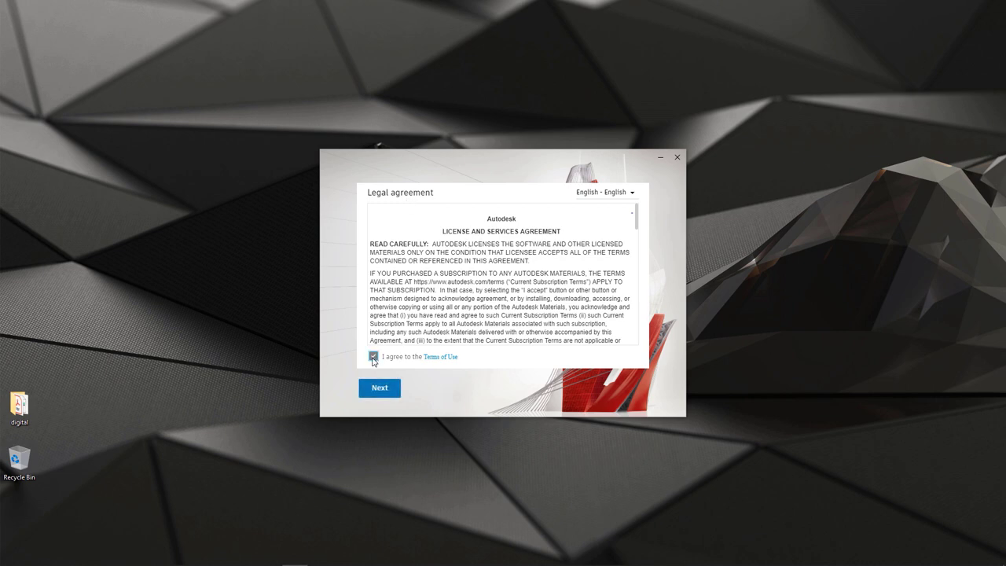
left_click(374, 389)
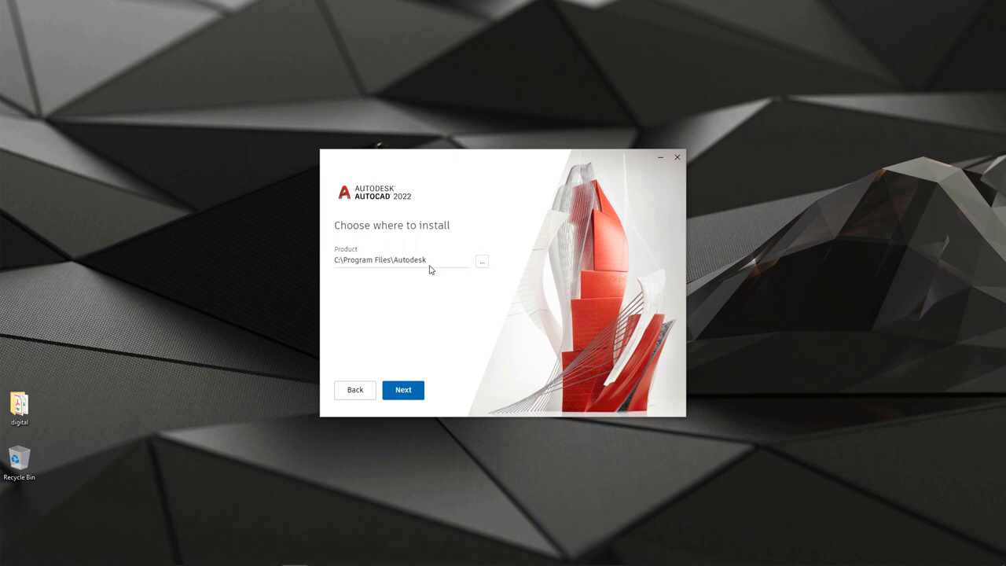
left_click(406, 393)
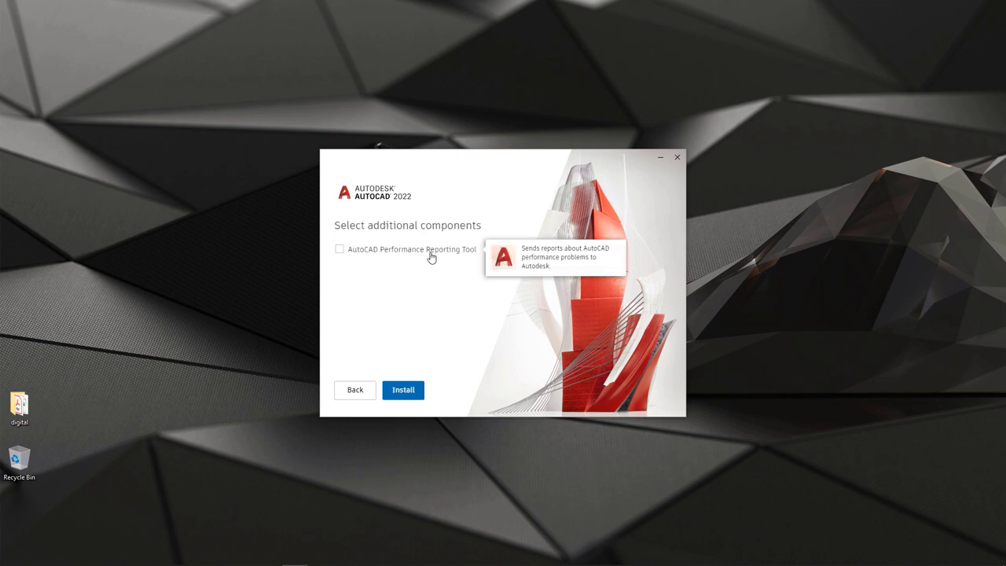
left_click(431, 258)
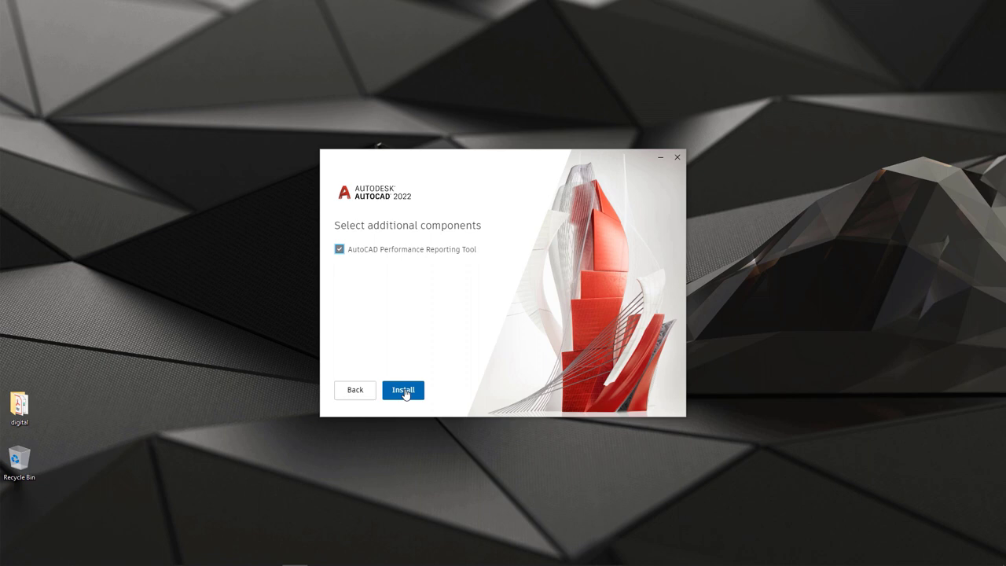
left_click(405, 391)
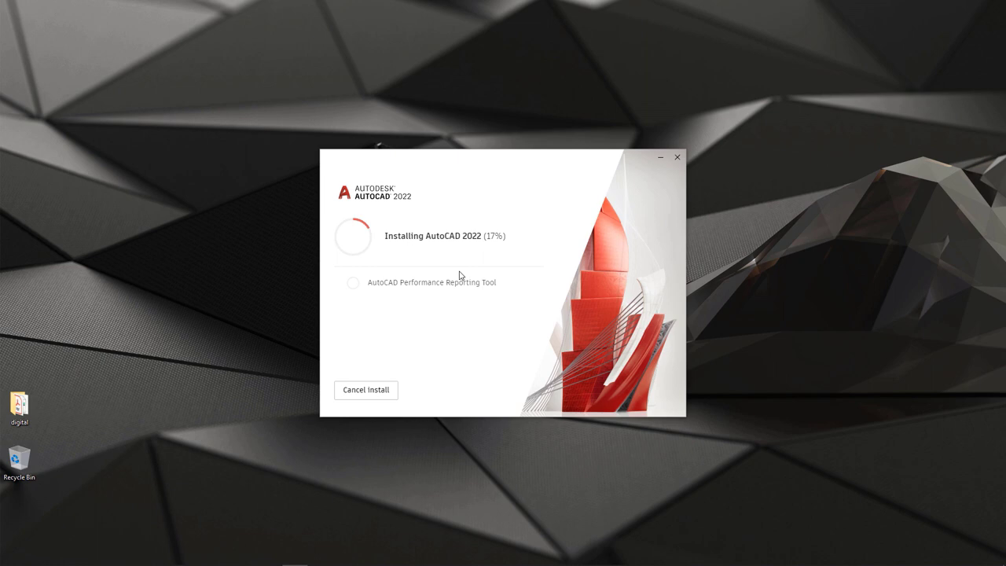
- Move the installer window aside while the AutoCAD 2022 installation completes
left_click_drag(461, 275, 416, 250)
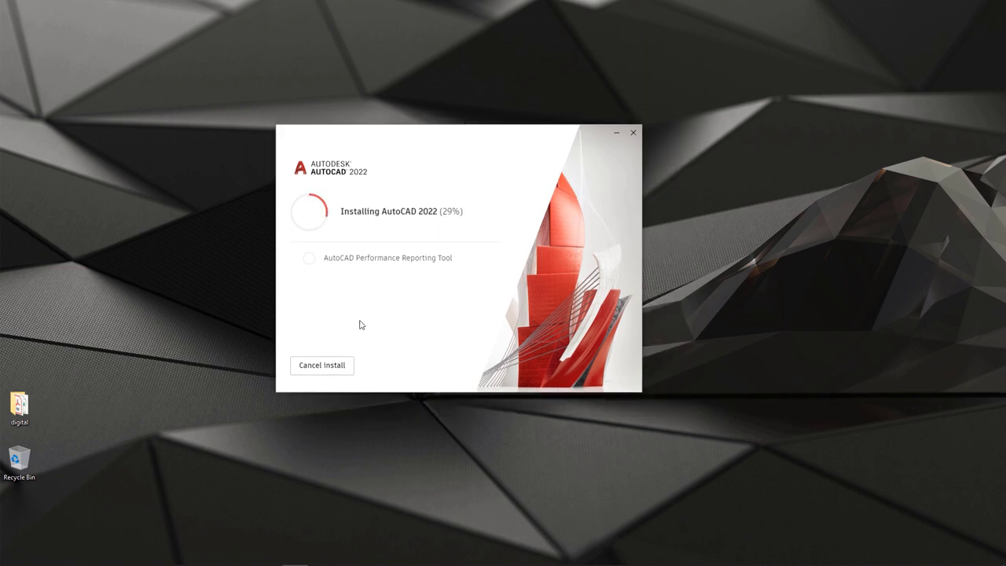
left_click_drag(446, 126, 459, 107)
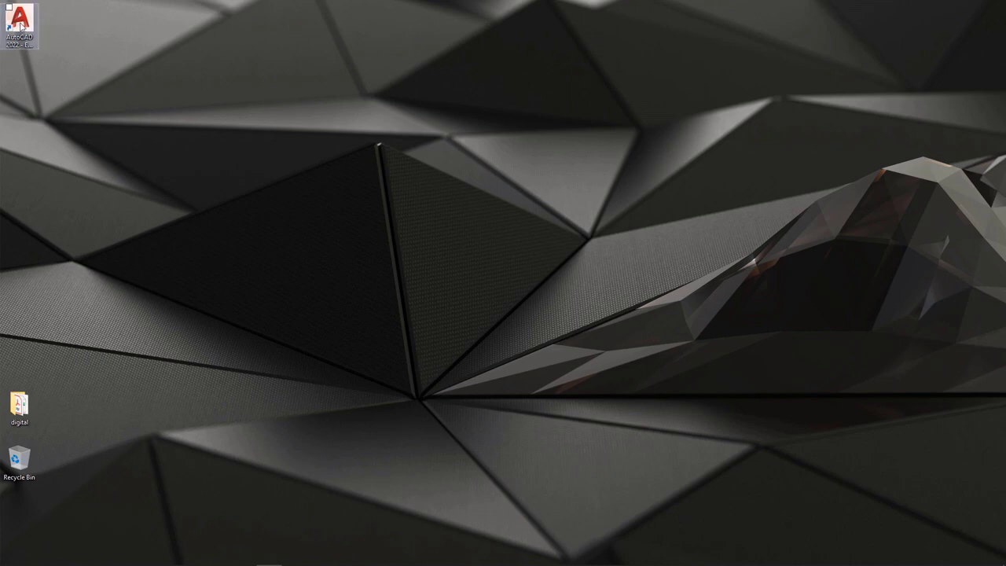
- Launch AutoCAD 2022 from the desktop, start the 30-day trial, and dismiss the offer popup
double_click(19, 24)
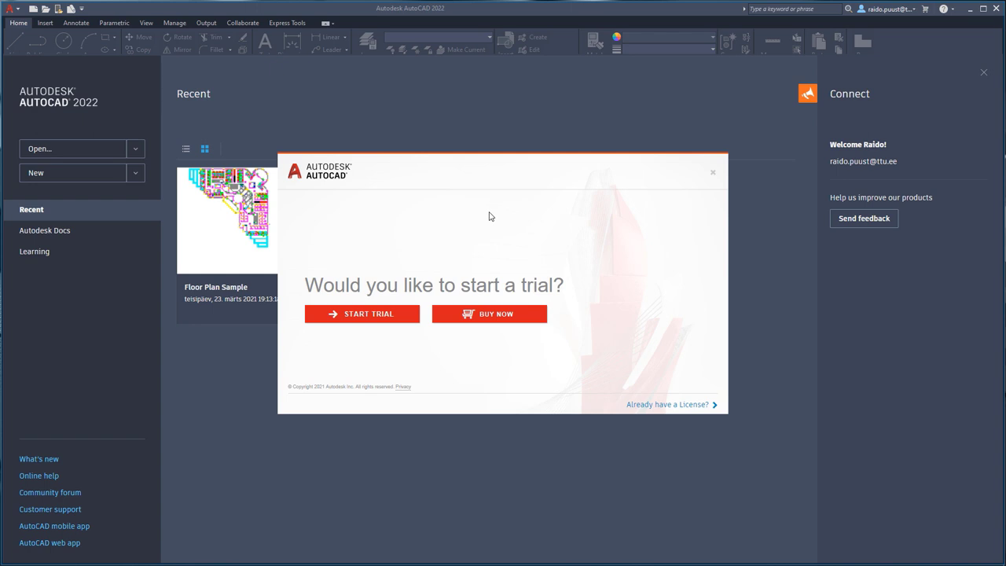
left_click(364, 318)
left_click(612, 222)
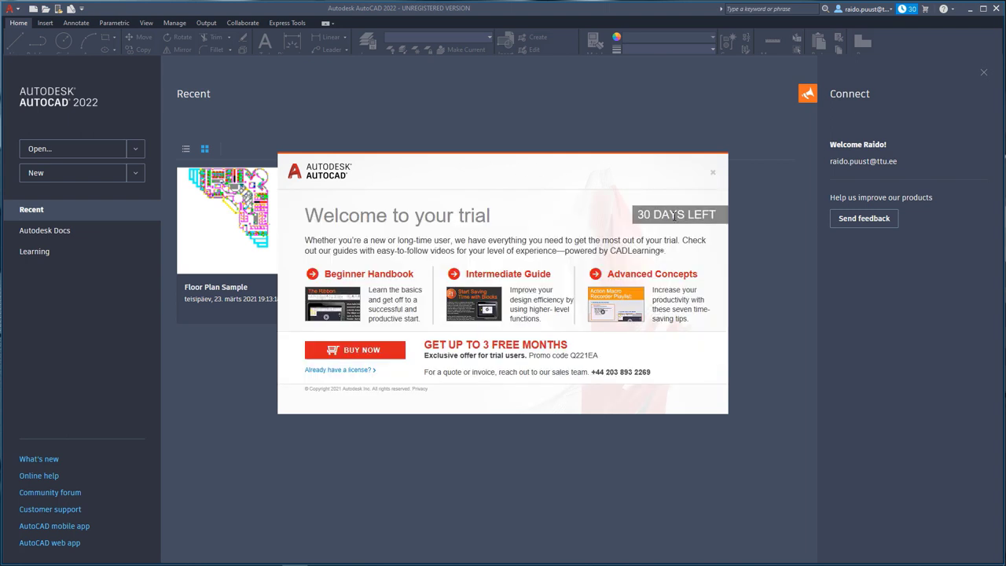
- Dismiss the trial welcome message and glance at the Application menu
left_click(714, 174)
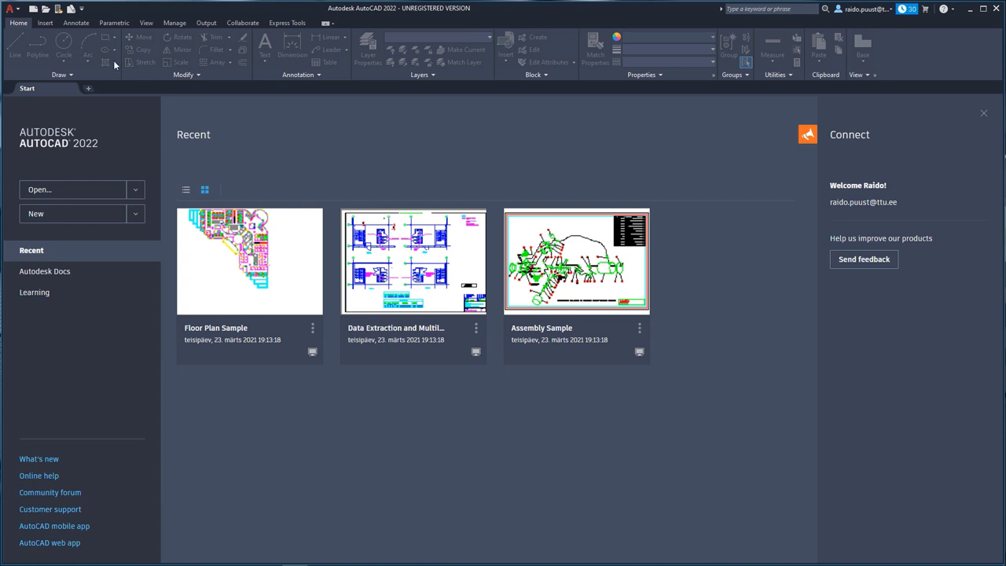
left_click(17, 11)
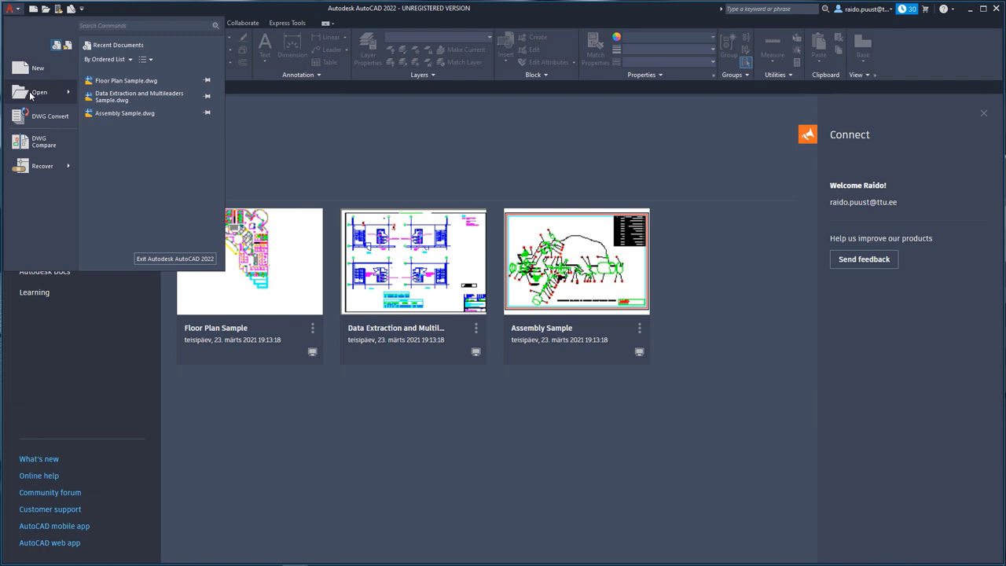
left_click(85, 358)
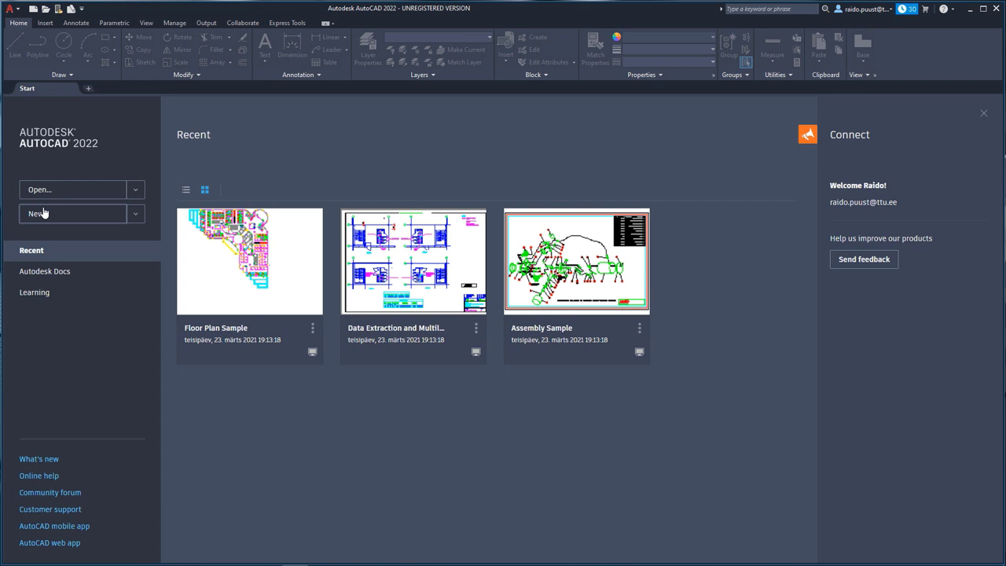
- Browse new-drawing templates, highlight acadiso3D.dwt, and cancel without creating a drawing
left_click(135, 216)
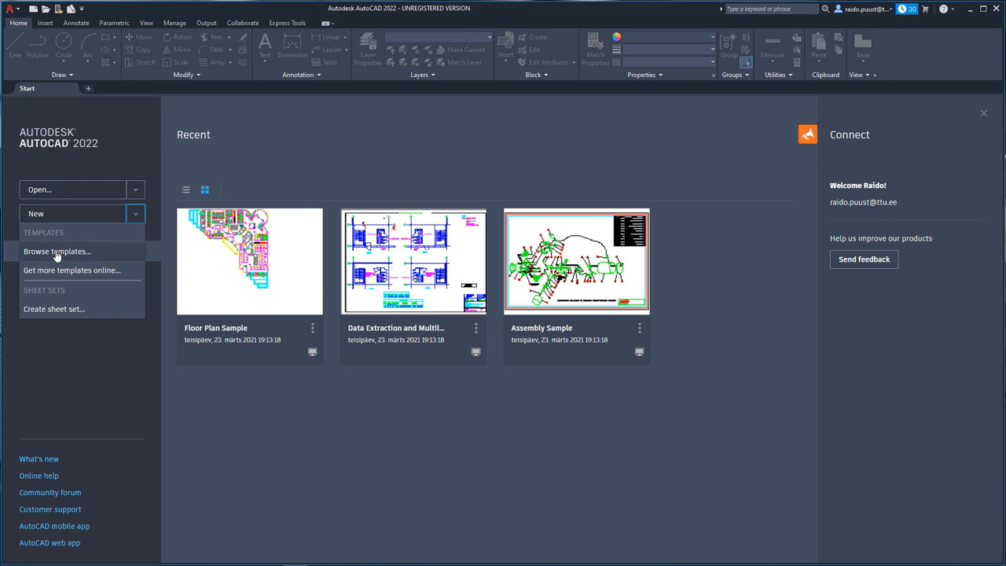
left_click(50, 256)
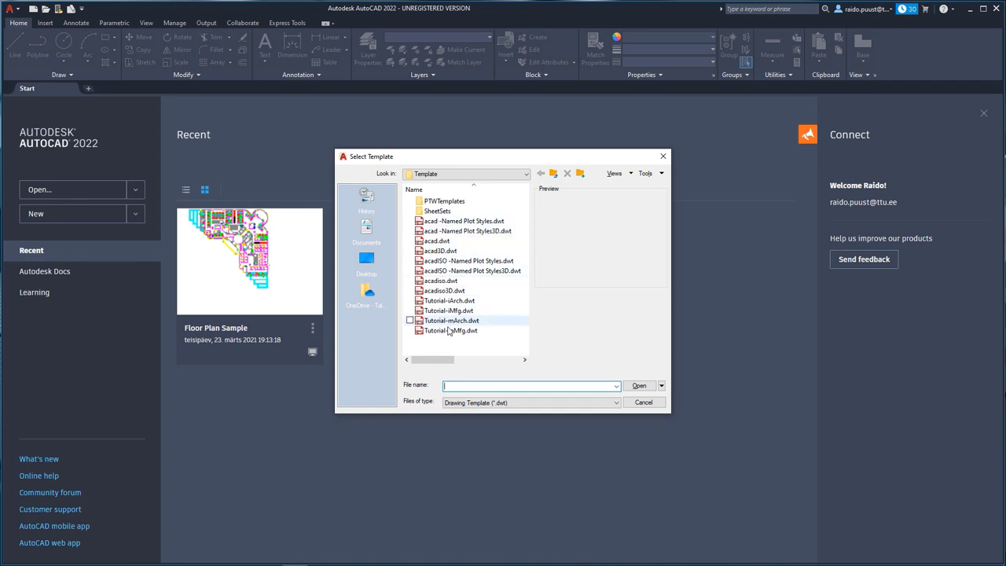
left_click(440, 290)
left_click(643, 402)
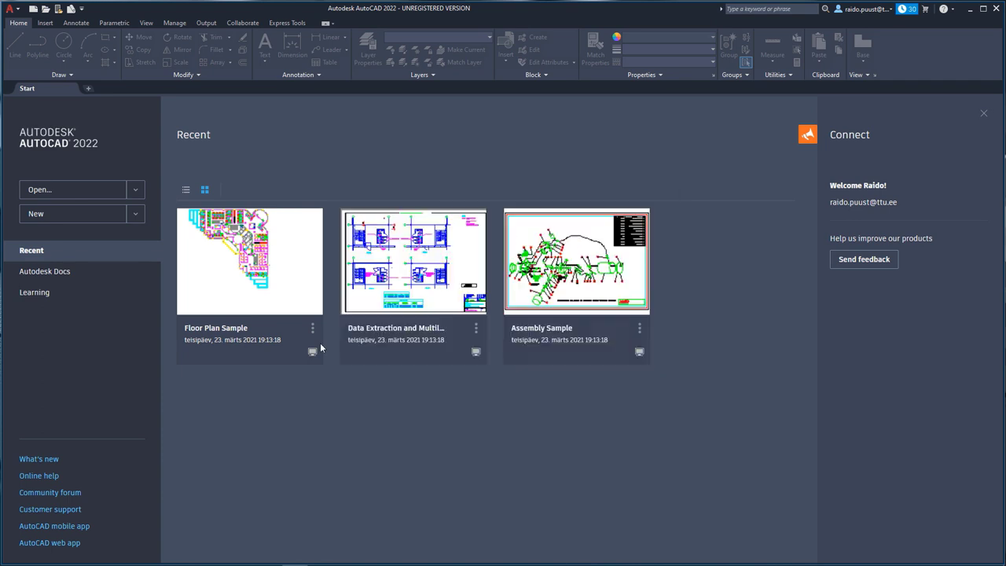
- Start a blank drawing and expand Template Settings in the Options dialog
left_click(32, 219)
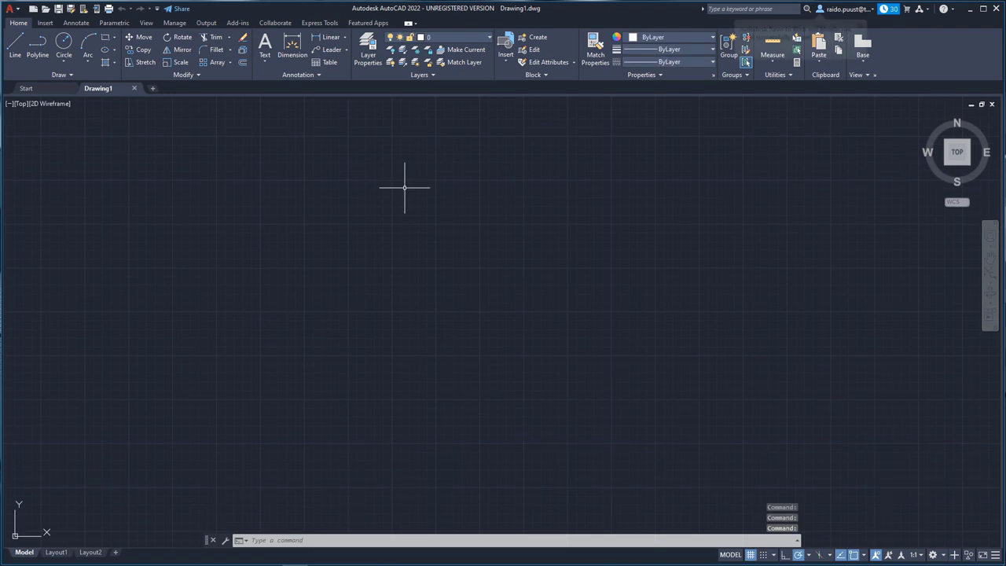
left_click(10, 8)
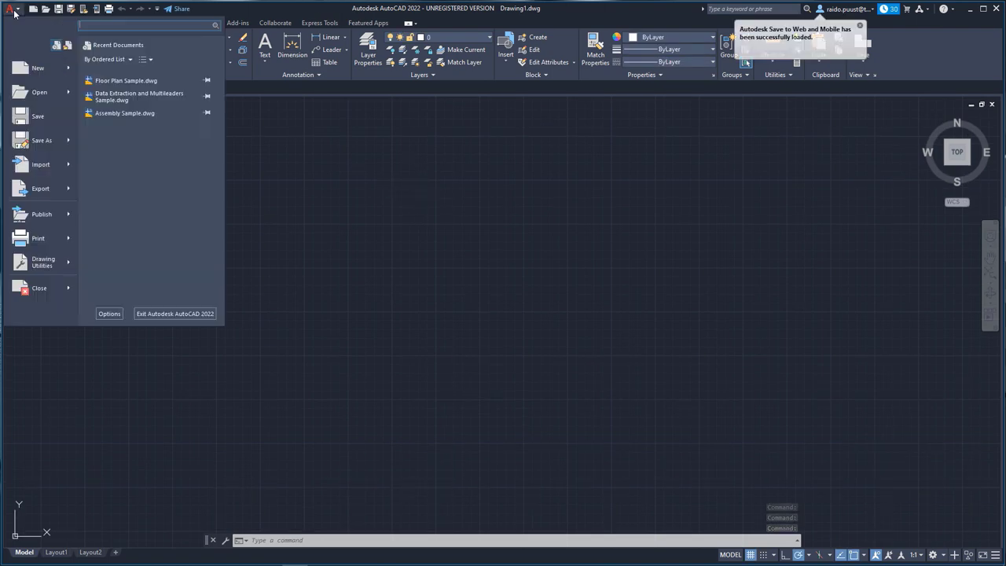
left_click(114, 314)
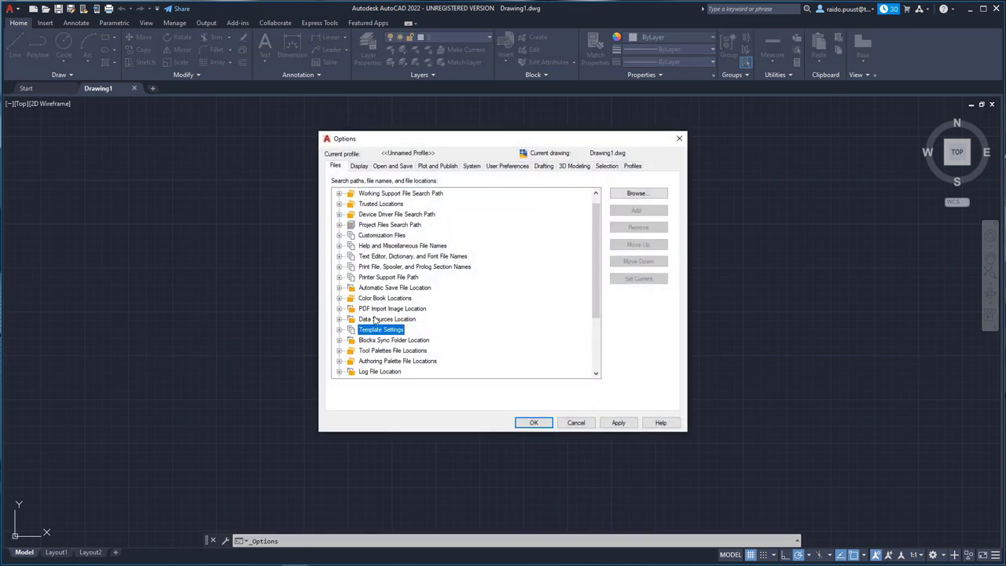
double_click(351, 330)
scroll(379, 304, "down", 2)
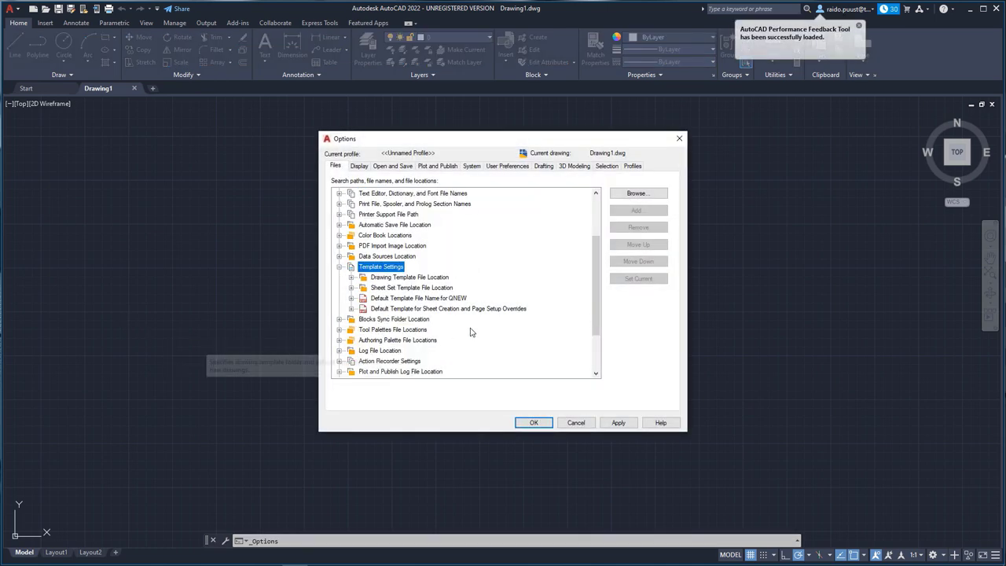
- Inspect the QNEW default template setting, cancel choosing a file, and close Options
left_click(380, 302)
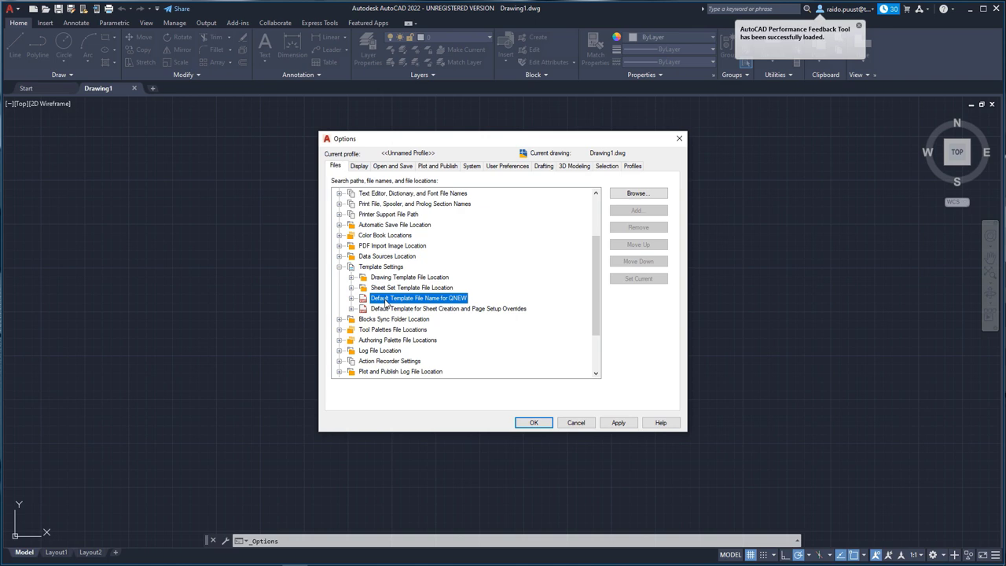
left_click(352, 298)
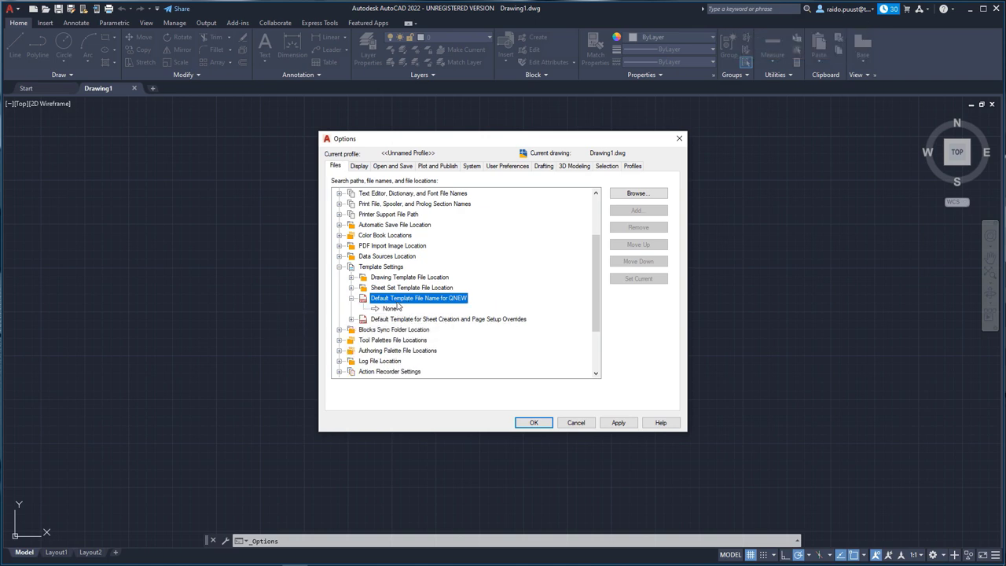
left_click(389, 309)
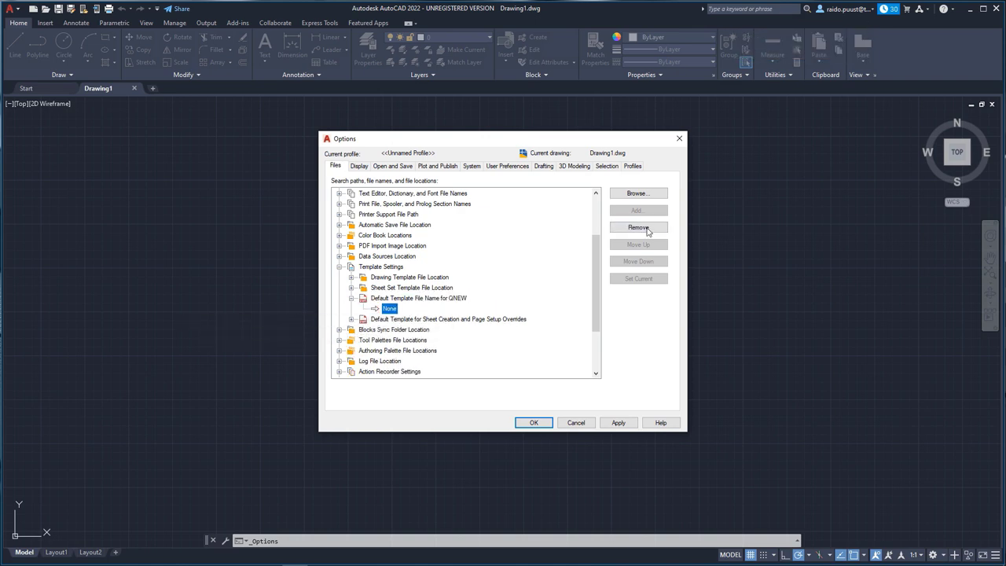
left_click(650, 193)
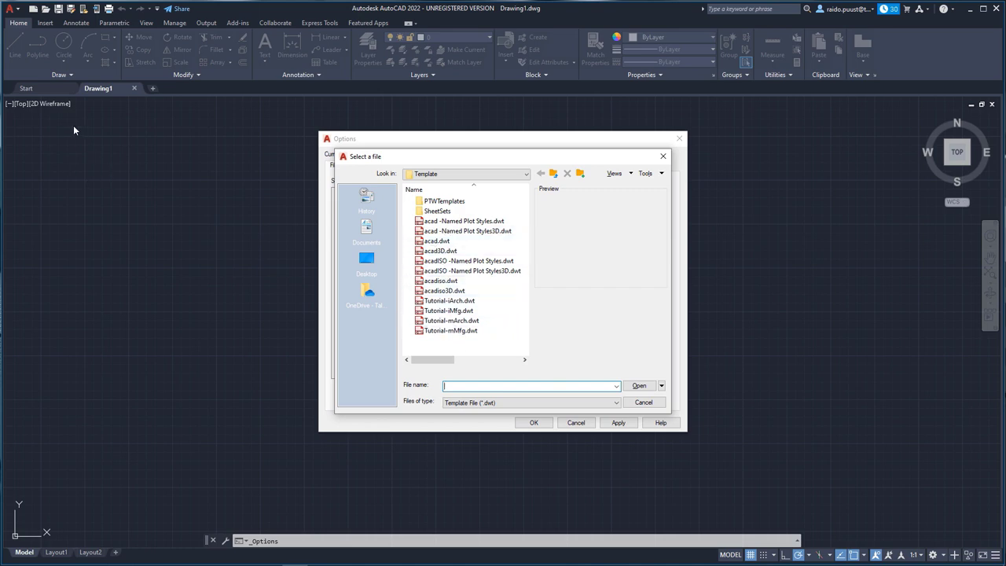
left_click(643, 401)
left_click(576, 423)
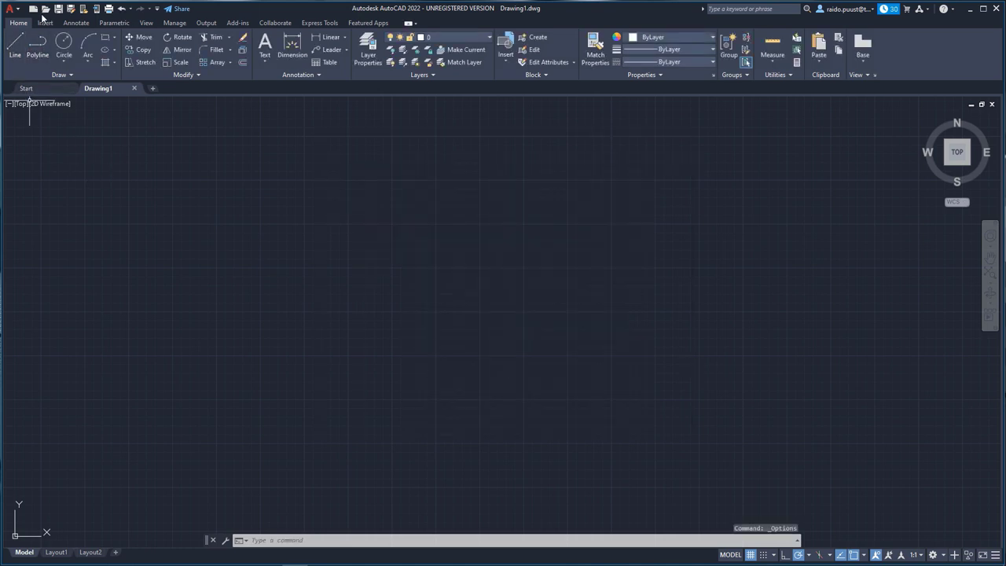
left_click(11, 9)
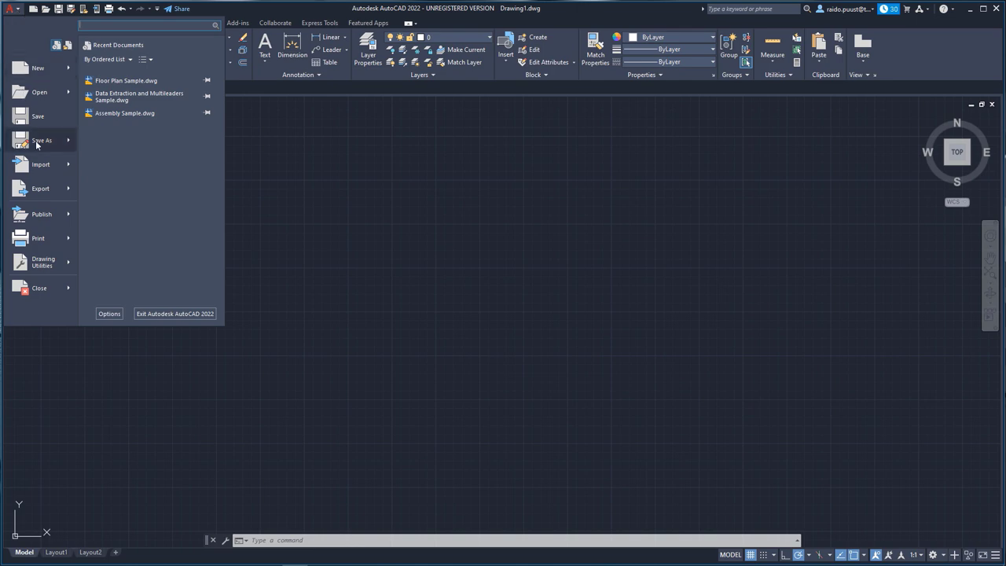
mouse_move(39, 140)
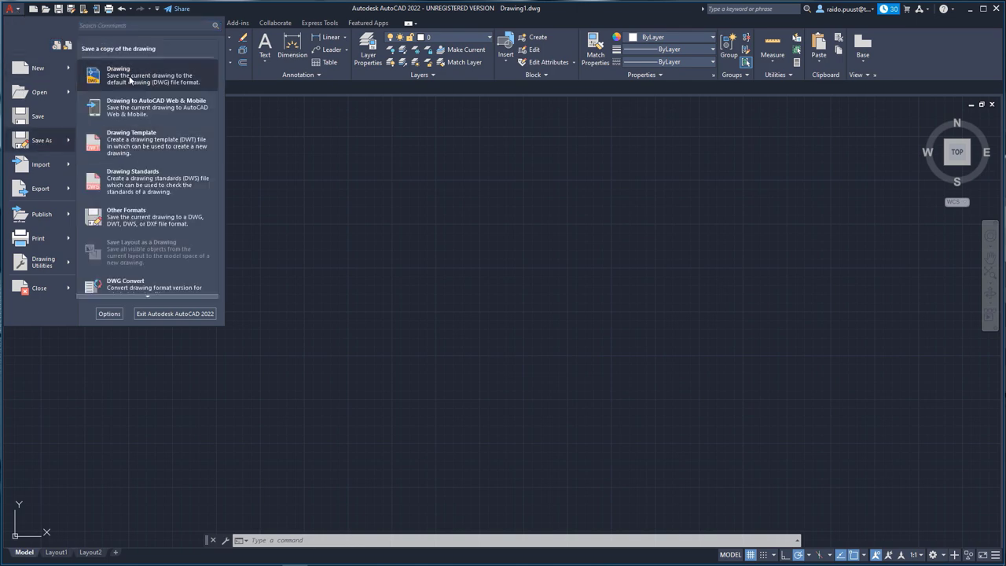
- Review Save As Drawing file formats, keeping AutoCAD 2018 Drawing, then cancel without saving
left_click(129, 78)
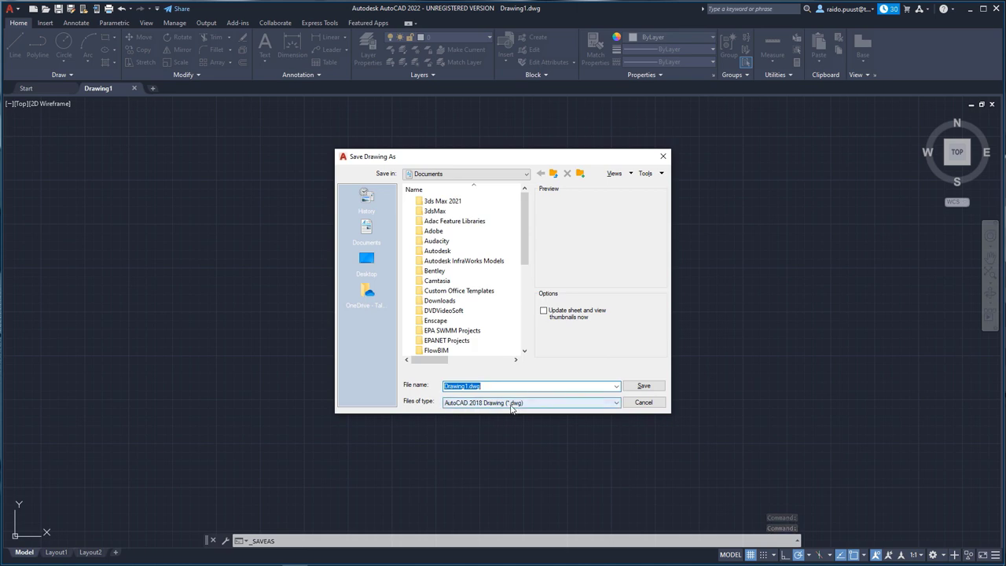
left_click(511, 404)
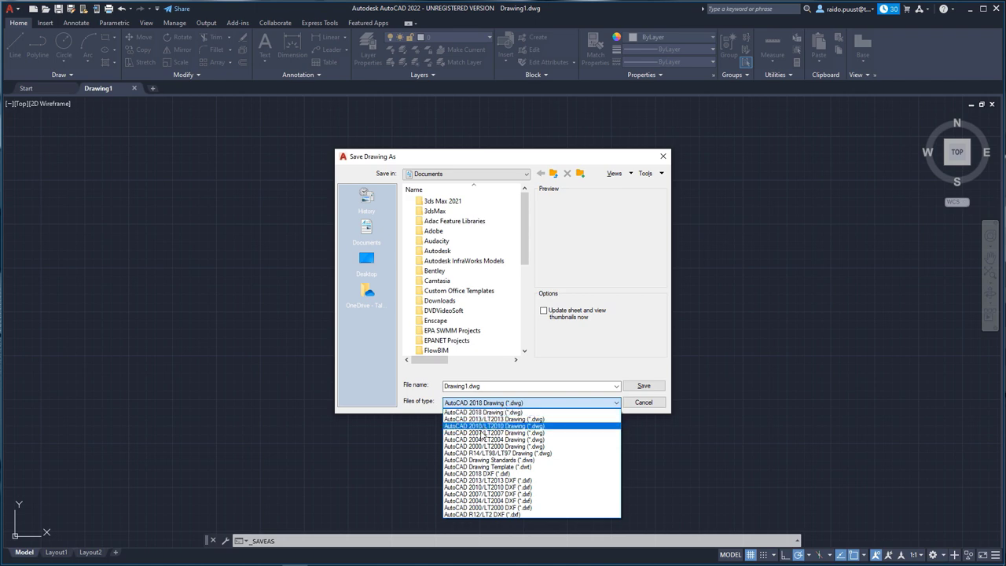
left_click(424, 415)
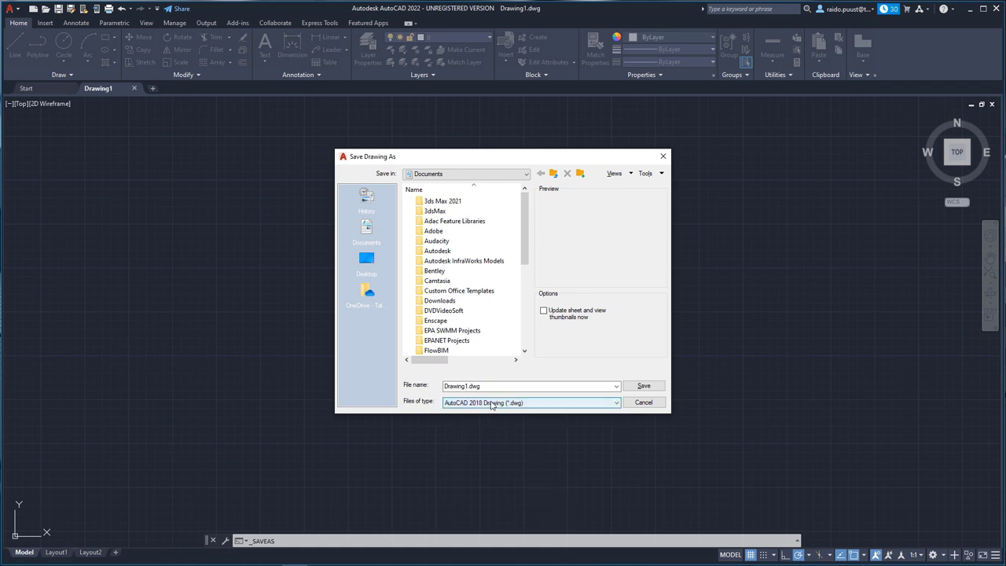
left_click(629, 403)
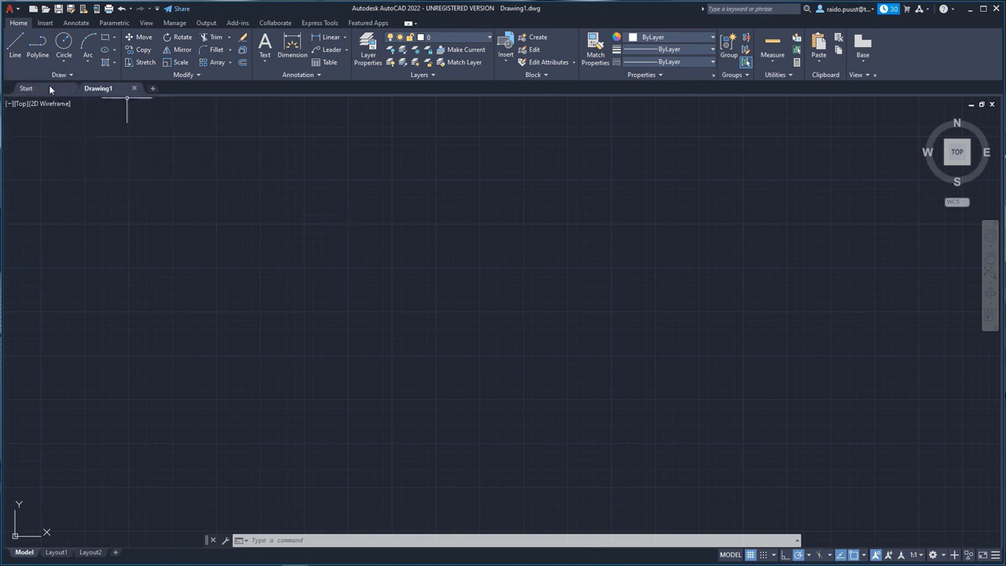
left_click(133, 88)
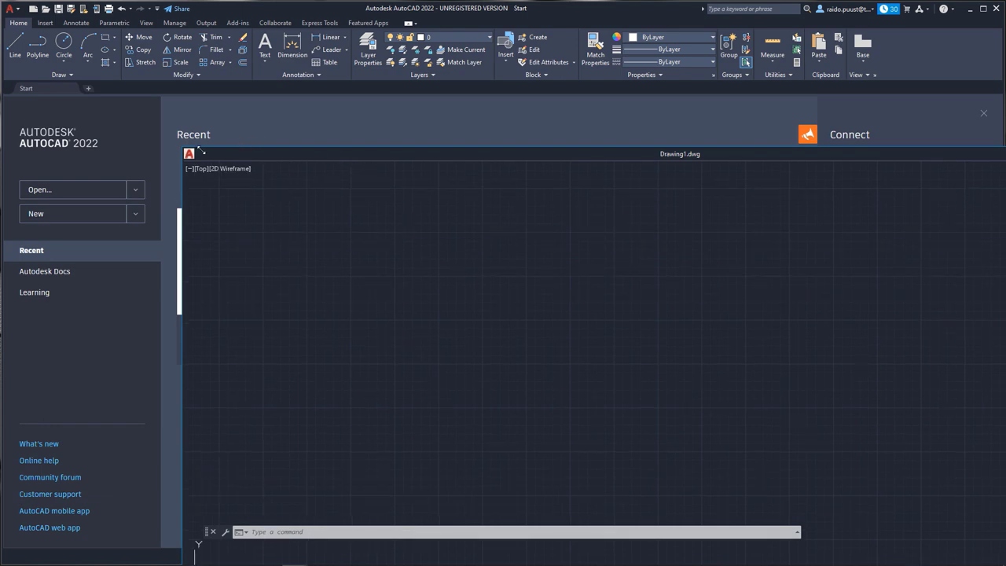
left_click_drag(407, 223, 215, 122)
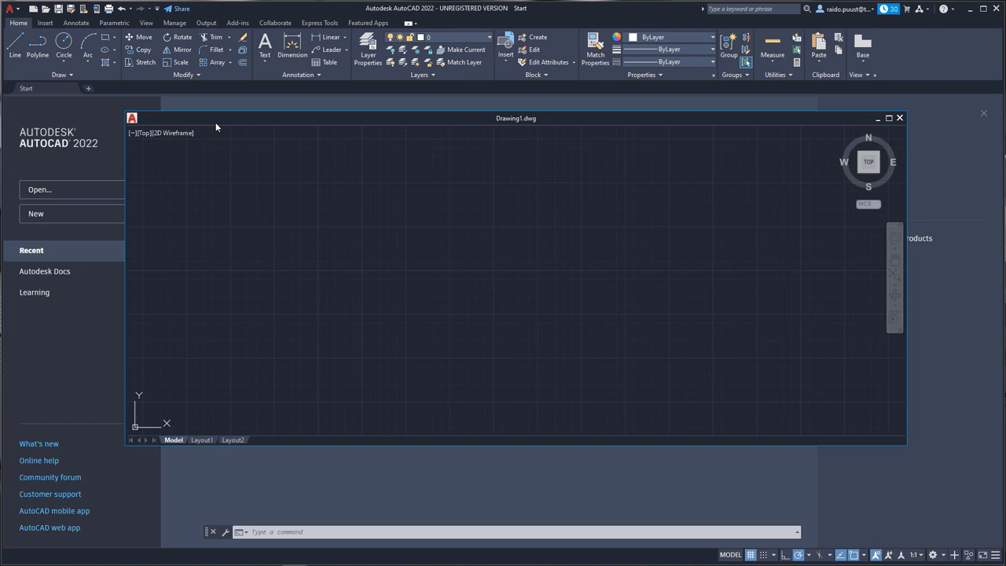
mouse_move(911, 441)
left_mouse_down()
mouse_move(667, 442)
mouse_move(658, 462)
left_mouse_up()
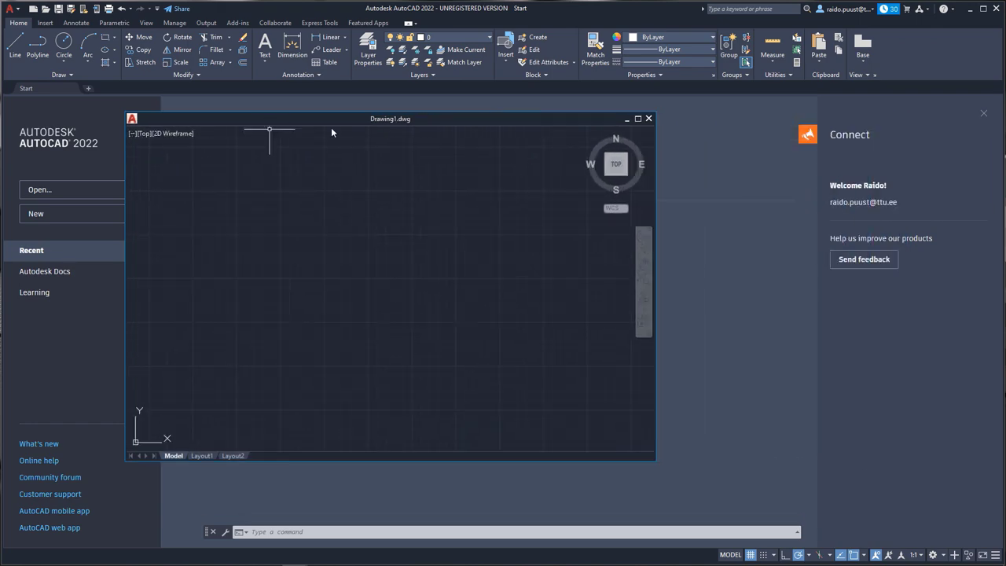
mouse_move(331, 126)
left_mouse_down()
mouse_move(589, 130)
mouse_move(515, 140)
left_mouse_up()
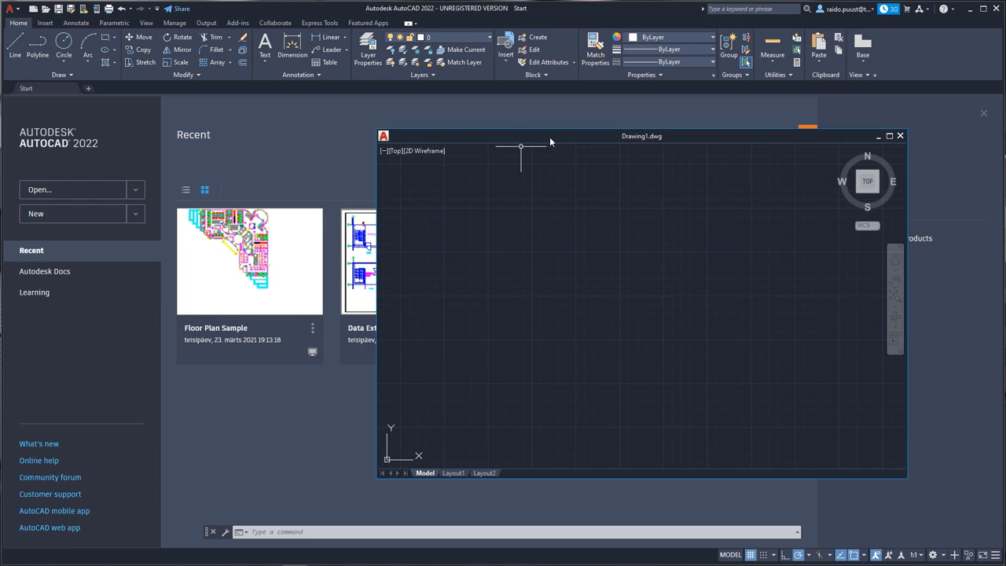
mouse_move(550, 142)
left_mouse_down()
mouse_move(487, 146)
mouse_move(127, 91)
mouse_move(118, 98)
left_mouse_up()
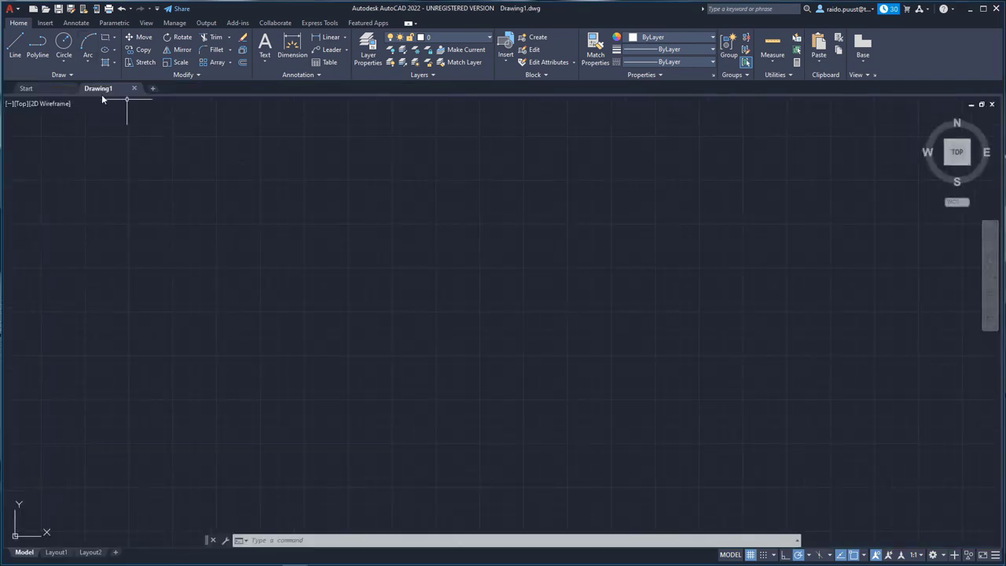
- Switch to the Drone-GCPs site plan drawing and zoom in toward marker D1
left_click(45, 92)
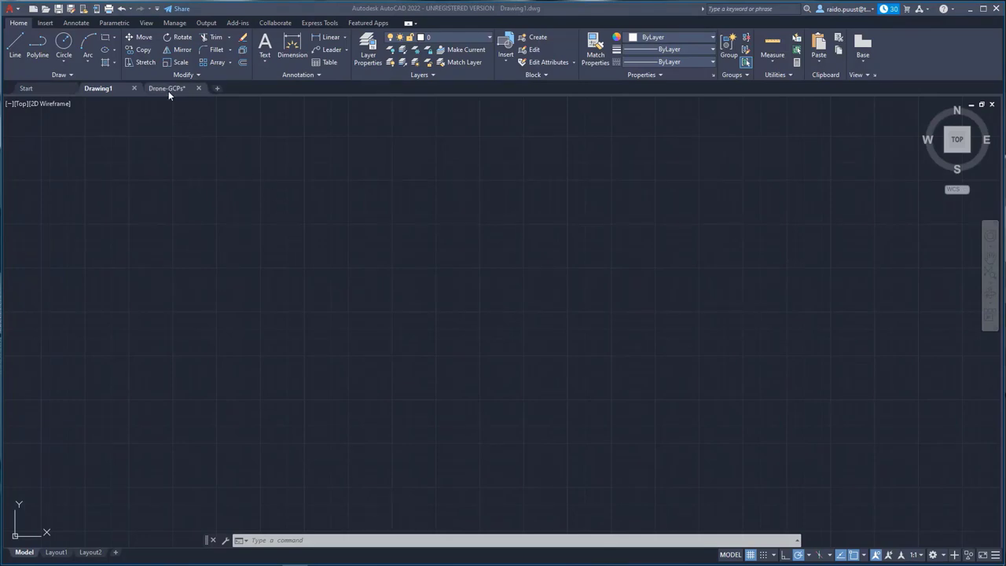
left_click(168, 91)
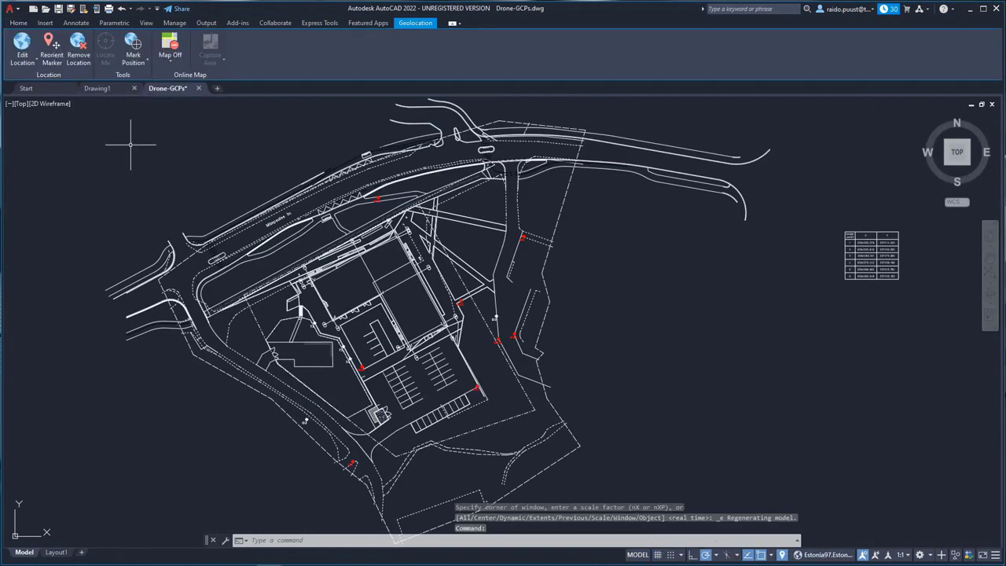
middle_click_drag(345, 466, 403, 330)
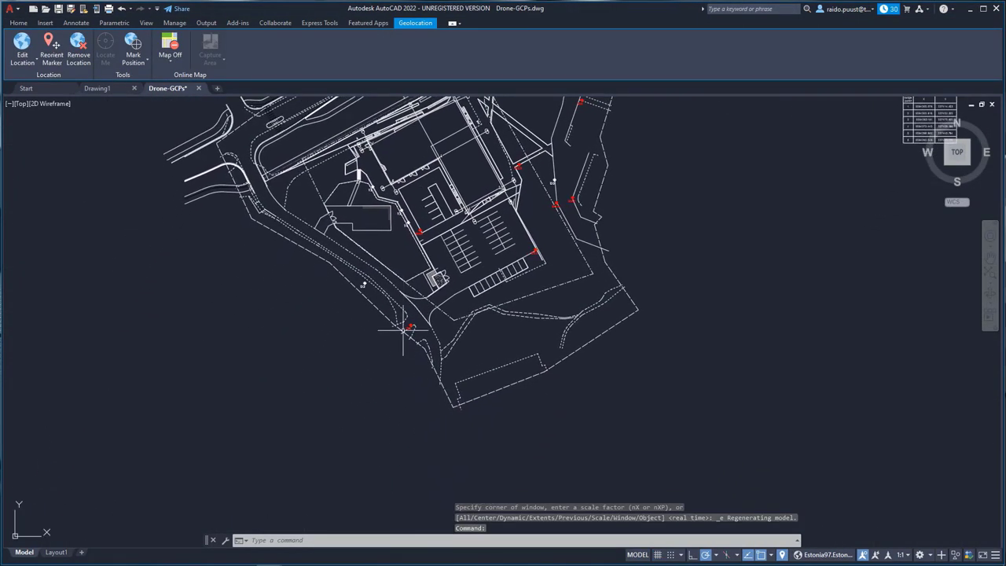
scroll(404, 330, "up", 7)
scroll(441, 283, "up", 5)
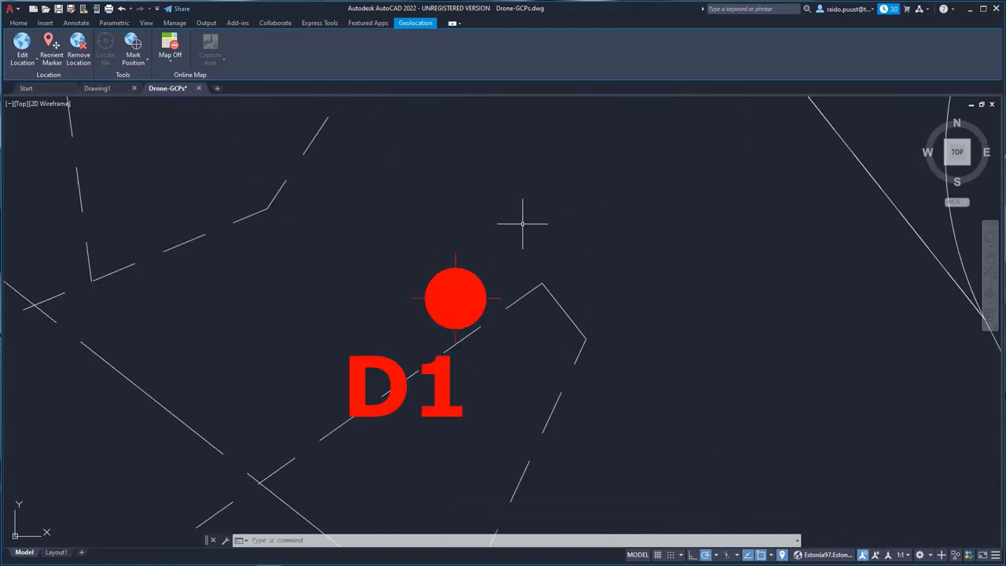
- Select the red D1 circle marker, then zoom back out to the full site plan
left_click(467, 268)
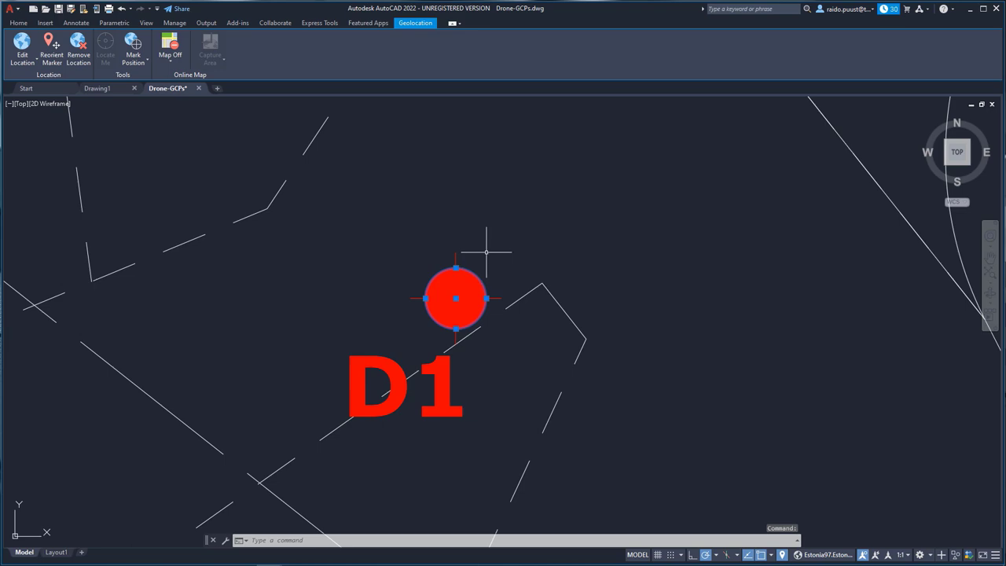
scroll(495, 232, "down", 4)
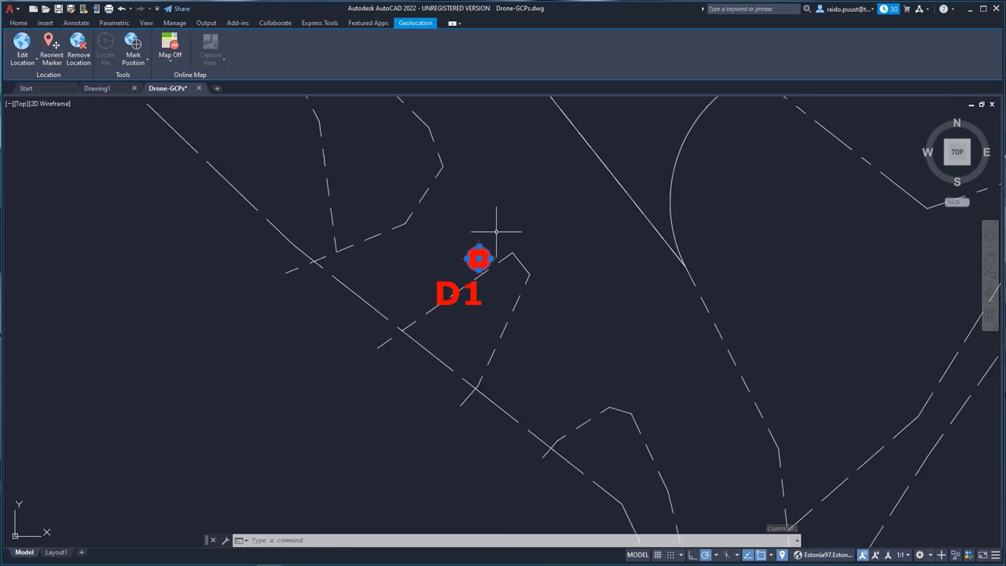
scroll(495, 232, "down", 2)
middle_click_drag(496, 232, 400, 320)
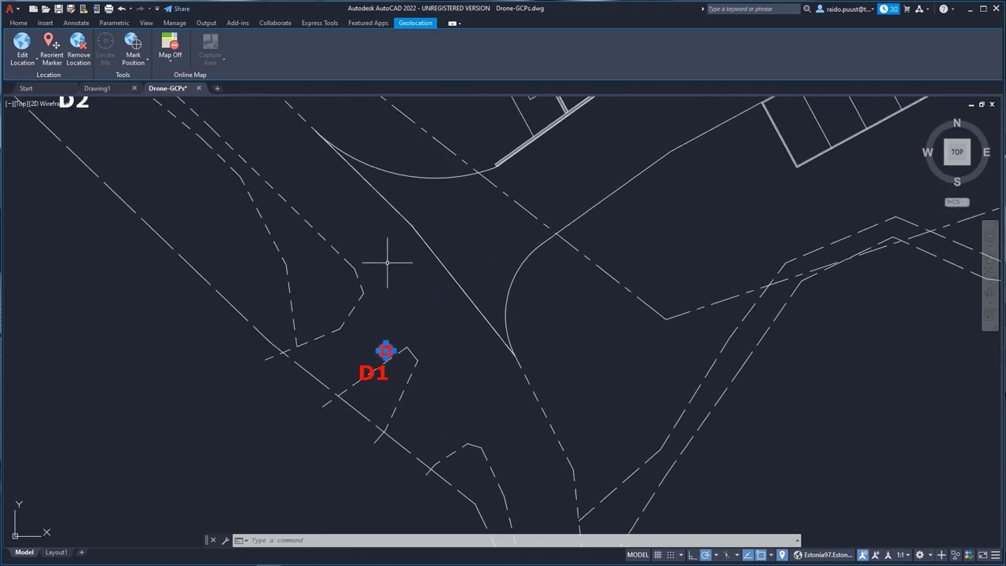
middle_click_drag(387, 263, 393, 321)
scroll(393, 322, "down", 2)
scroll(394, 321, "down", 1)
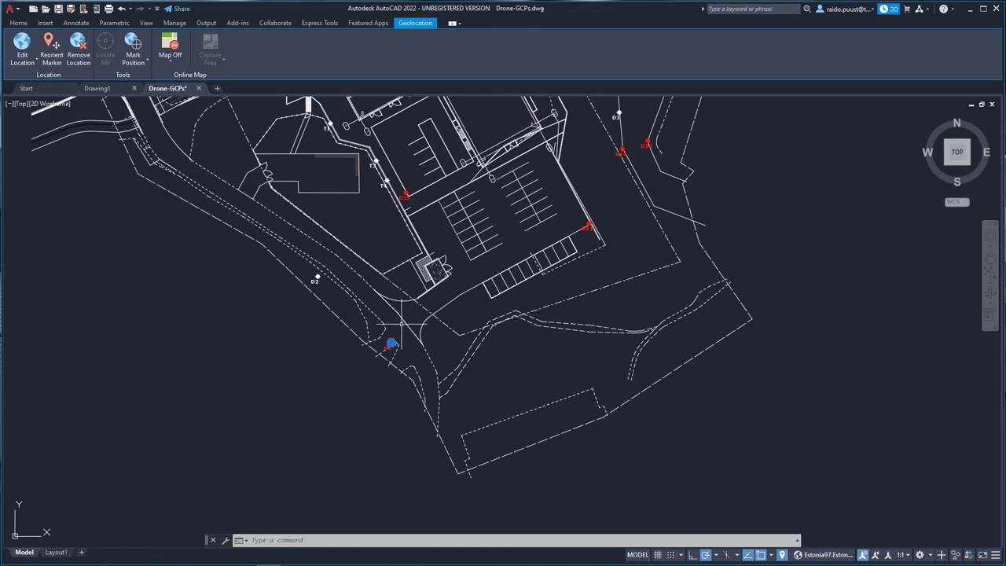
- Run COUNT on the red D1 circle block, finding 13 matching markers
key("Escape")
type("COUNT")
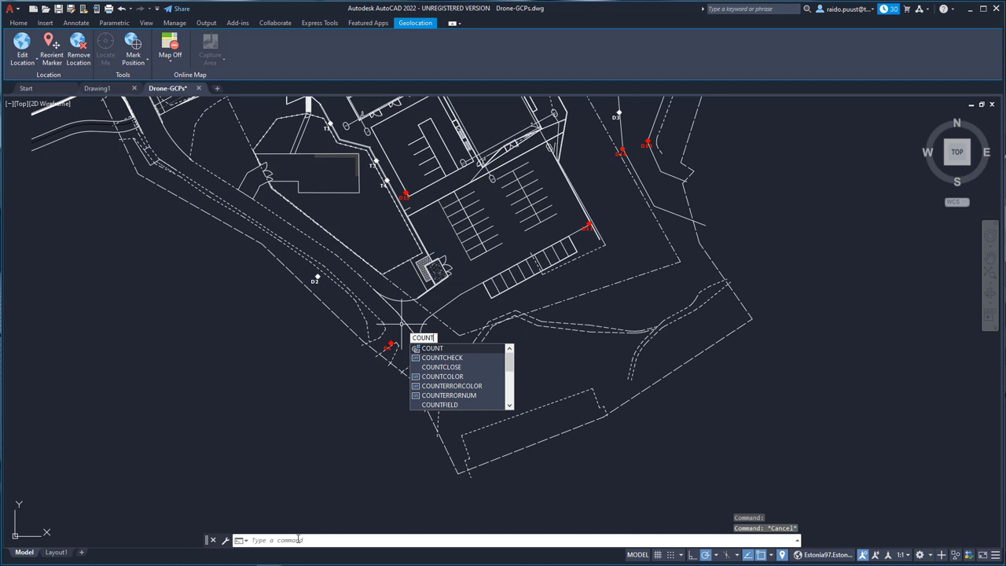
key("Return")
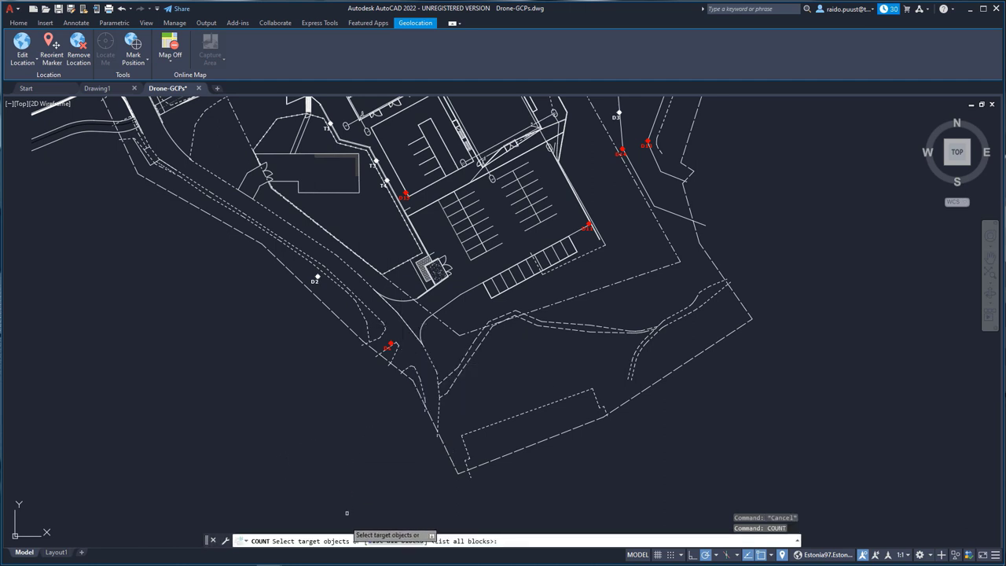
scroll(383, 350, "up", 2)
scroll(401, 350, "up", 2)
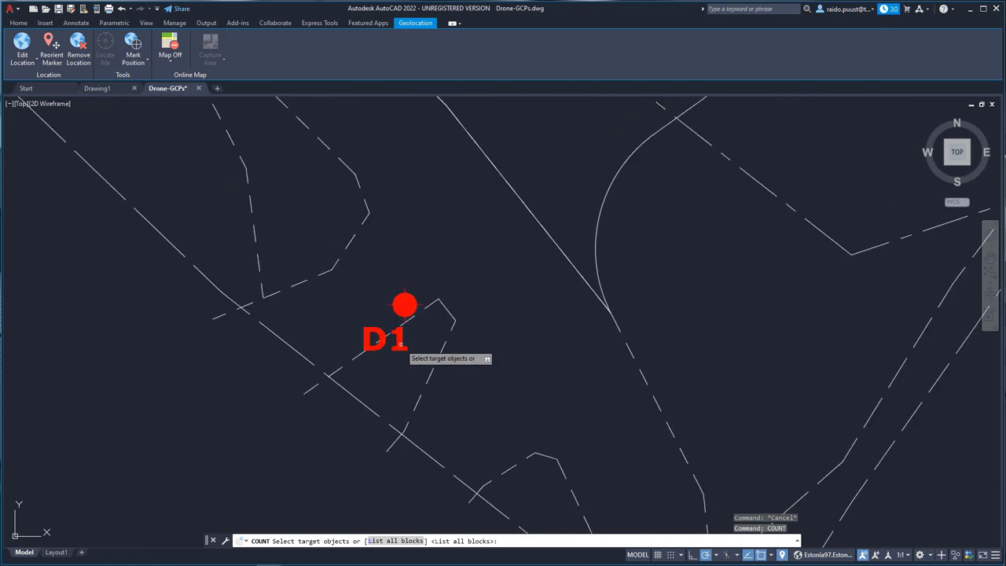
scroll(402, 298, "up", 1)
left_click(404, 262)
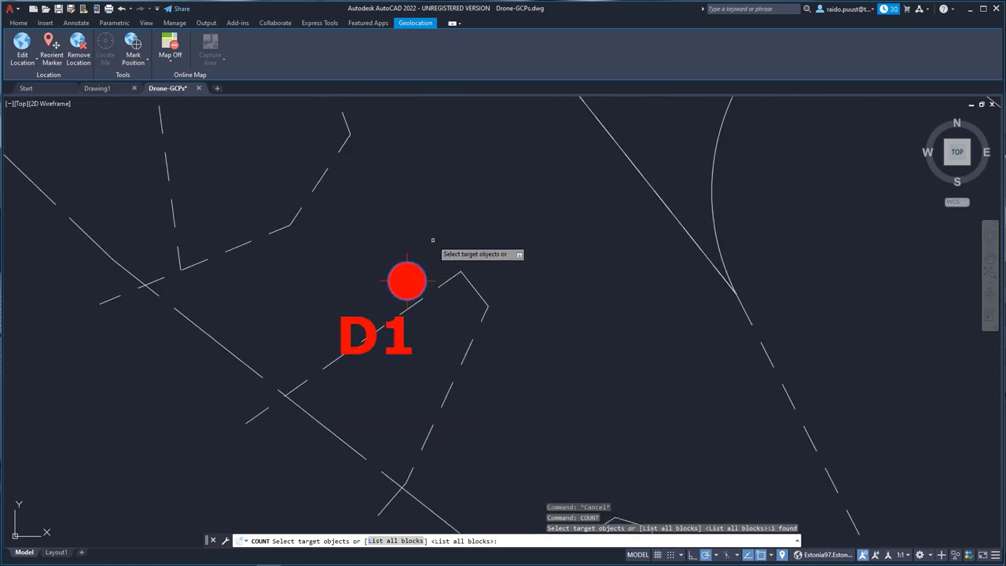
key("Return")
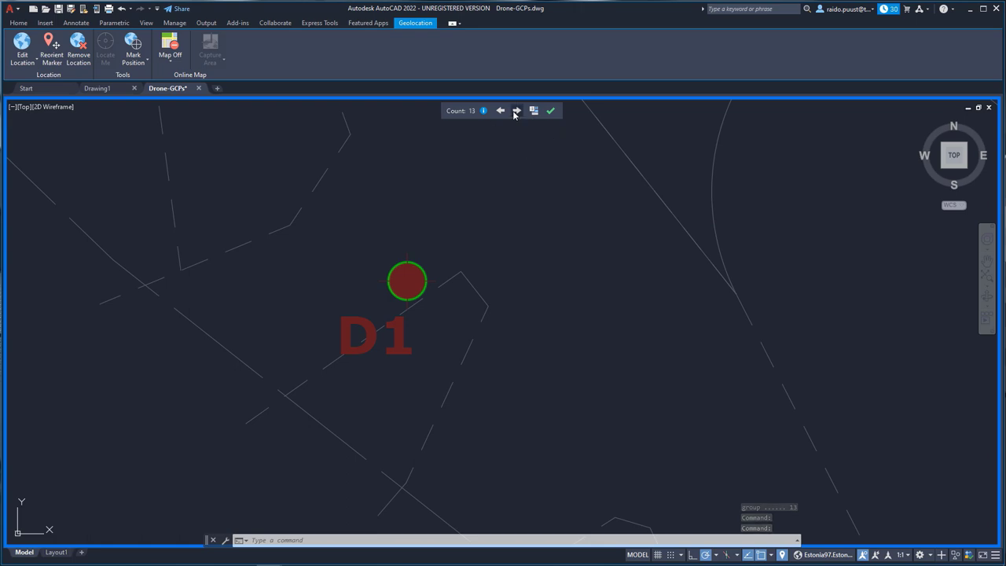
- Step through the counted markers from D10 to D12
left_click(517, 111)
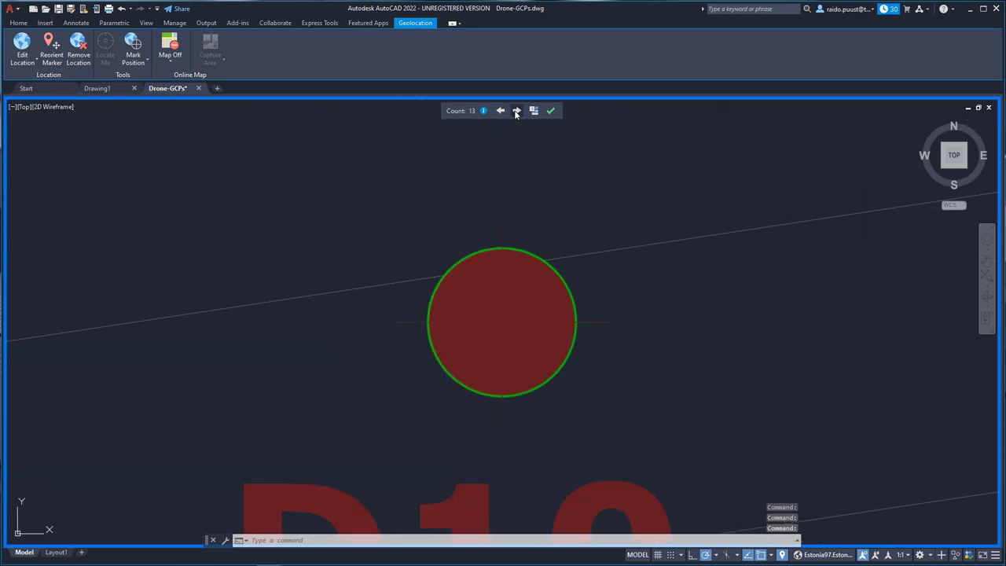
left_click(516, 110)
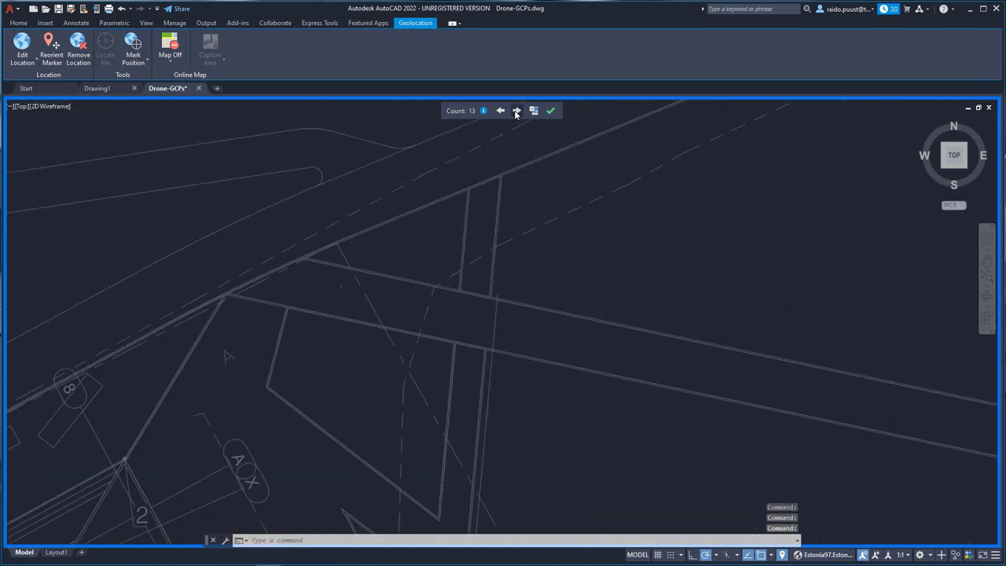
left_click(516, 111)
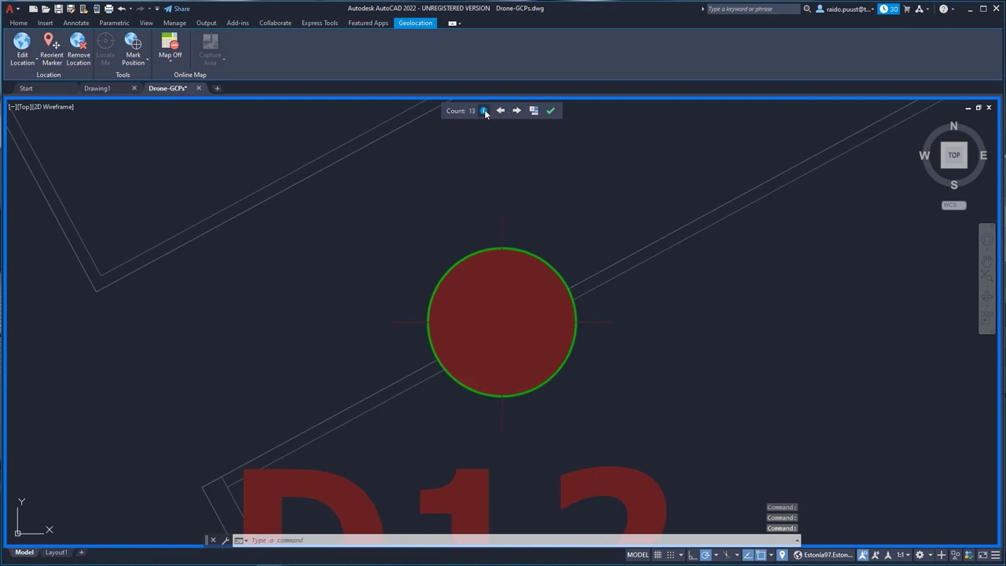
- In the Count palette, enable Match Layer, Match Scale and Match Mirror State, then close it
left_click(484, 110)
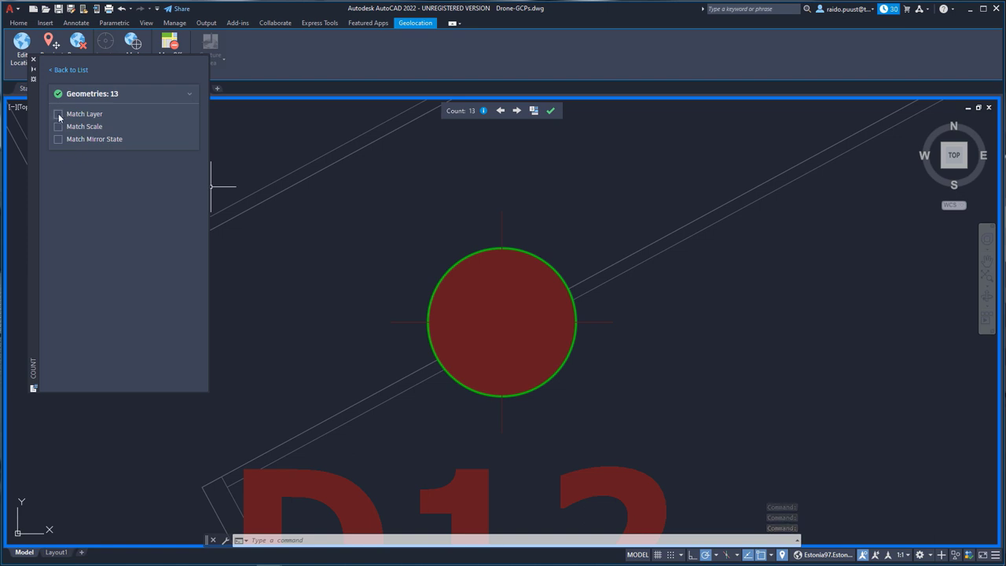
left_click(59, 114)
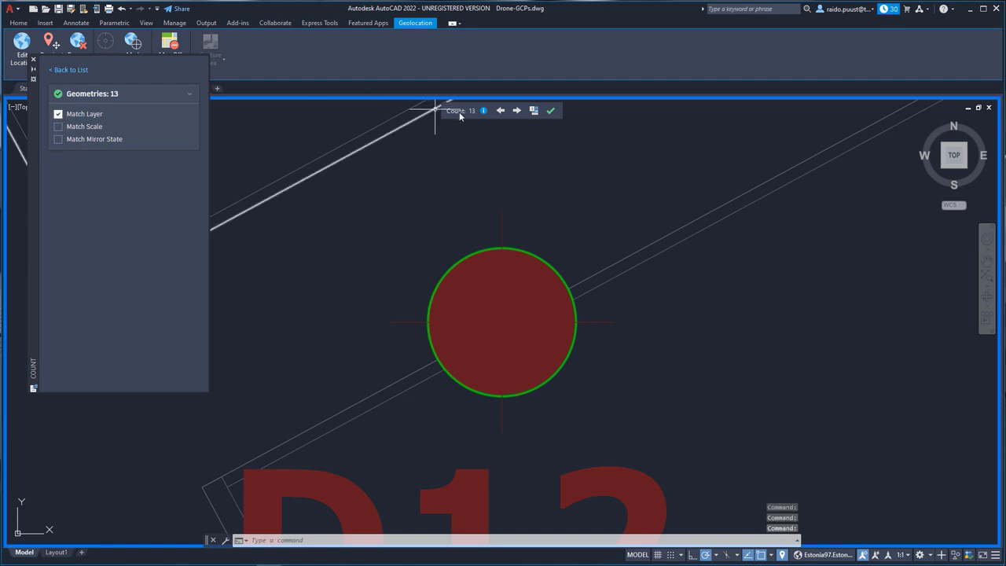
left_click(58, 128)
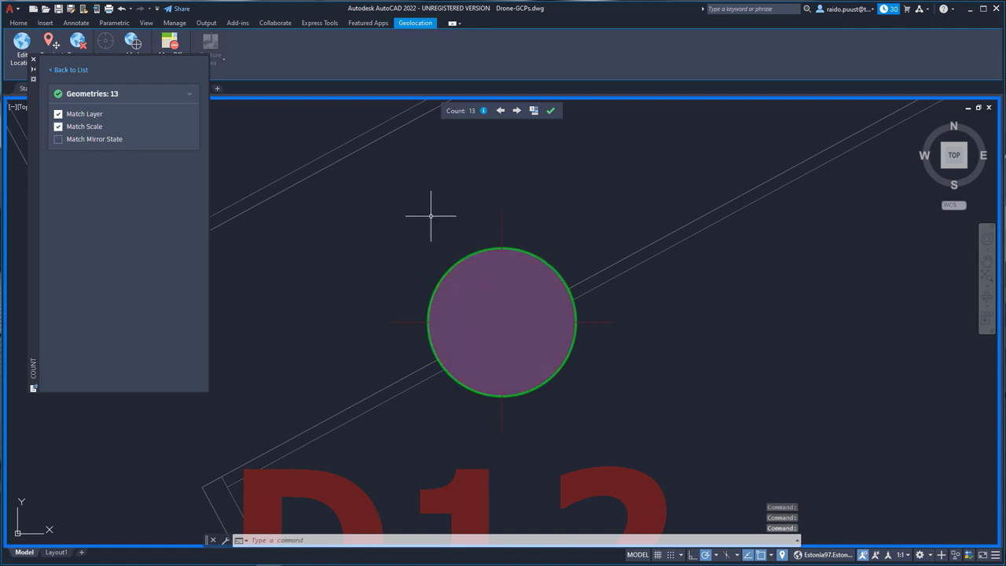
left_click(58, 139)
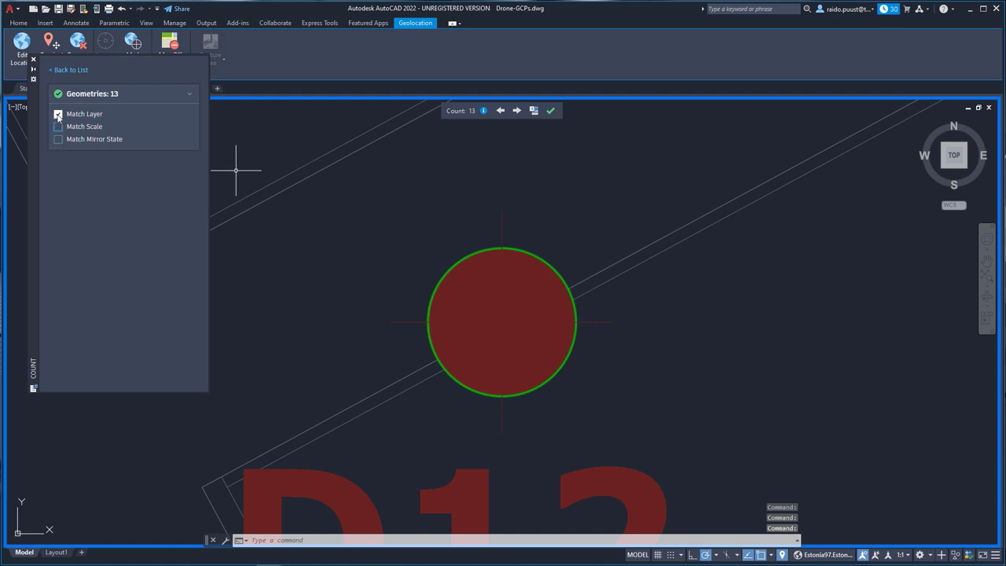
left_click(33, 61)
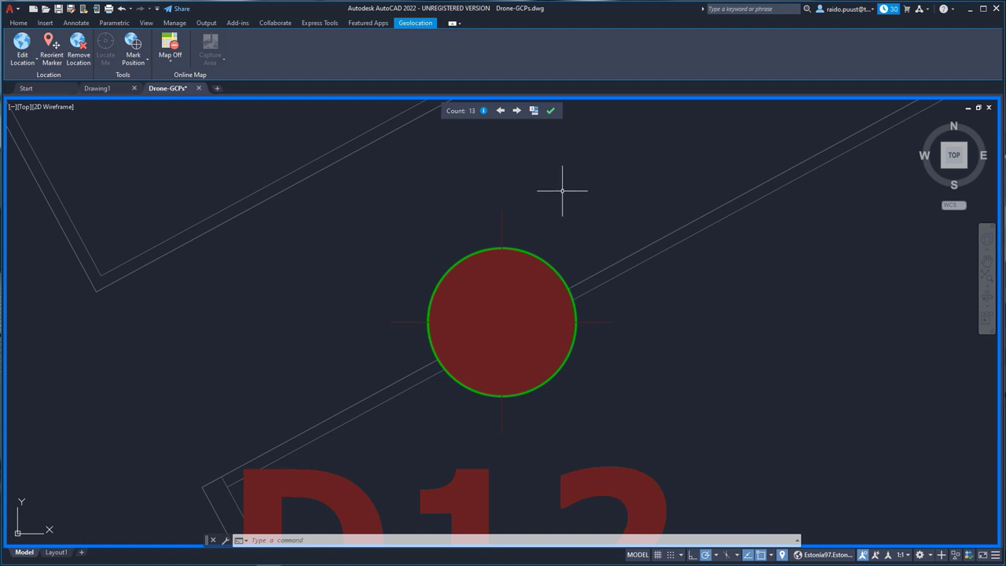
- Insert a count field reading 13 near the coordinate table
mouse_move(555, 189)
middle_mouse_down()
mouse_move(472, 217)
mouse_move(348, 220)
middle_mouse_up()
scroll(367, 227, "down", 5)
scroll(367, 227, "down", 2)
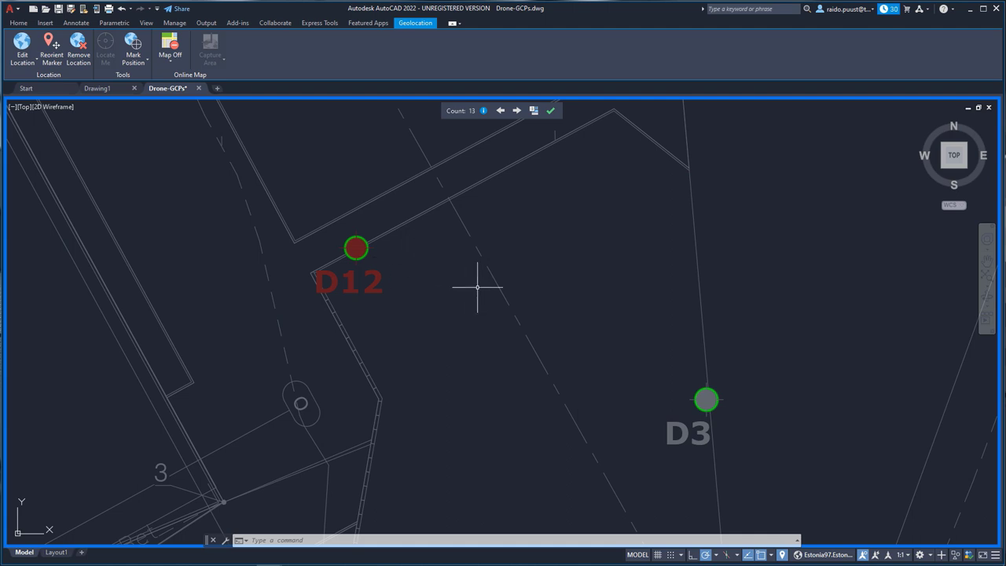
left_click(533, 111)
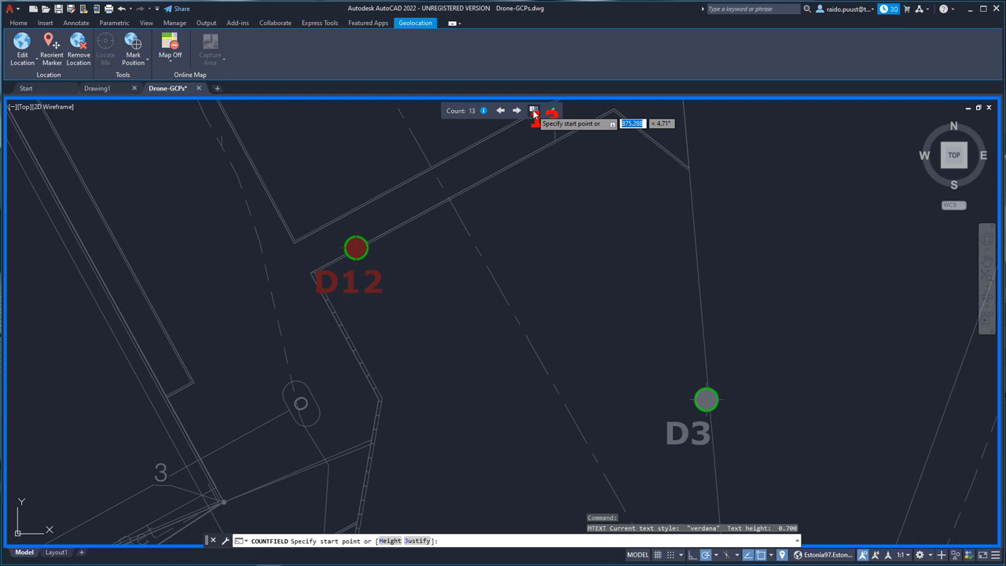
middle_click_drag(677, 197, 472, 303)
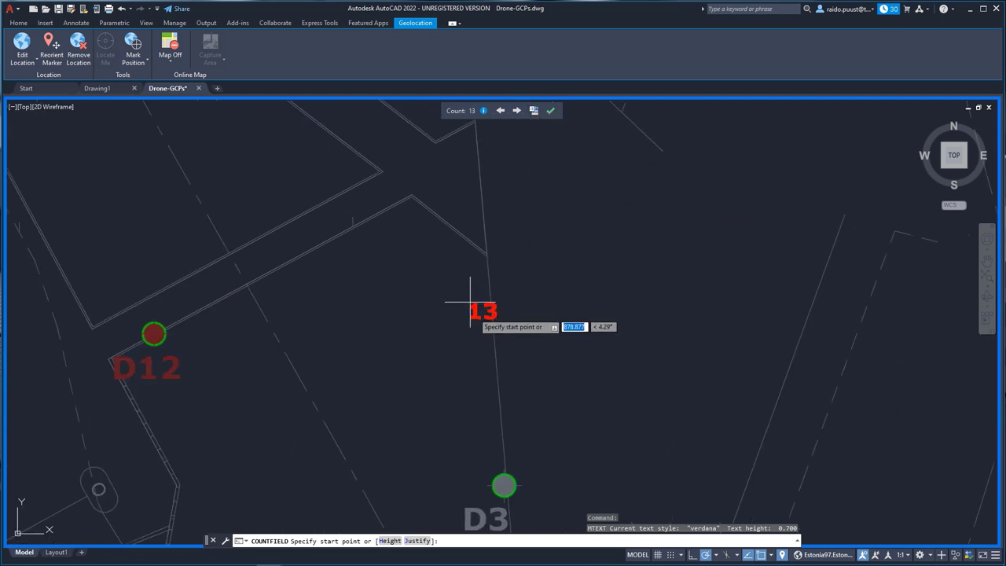
scroll(475, 302, "down", 3)
scroll(478, 299, "down", 2)
middle_click_drag(614, 298, 456, 317)
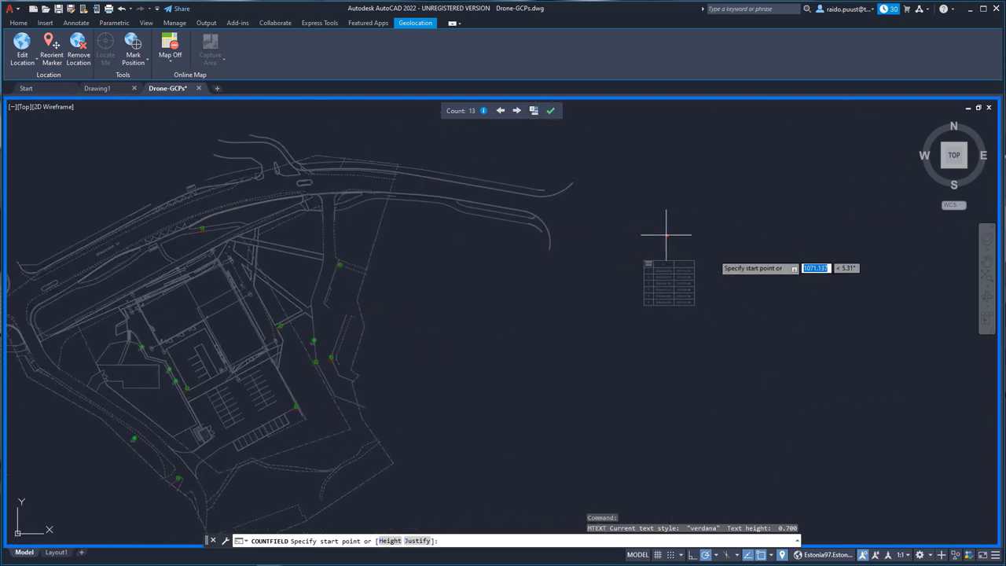
scroll(692, 275, "up", 8)
scroll(550, 330, "up", 2)
scroll(482, 364, "down", 5)
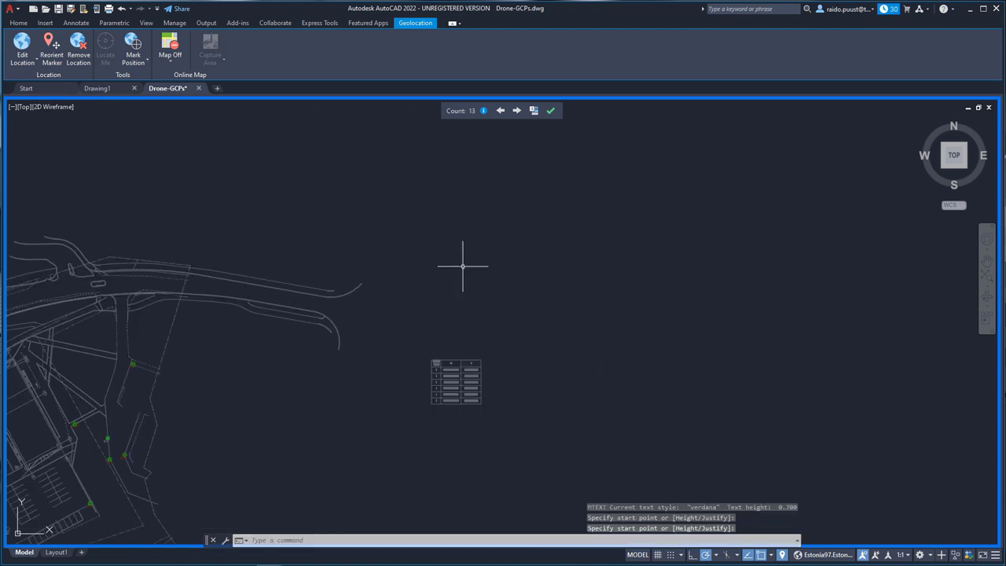
scroll(487, 281, "up", 5)
left_click(476, 239)
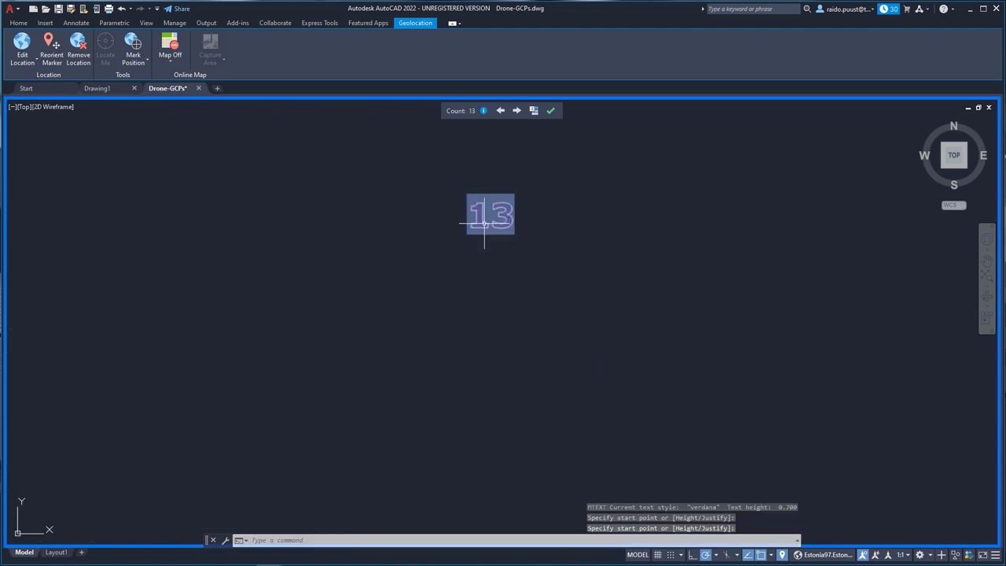
left_click(458, 328)
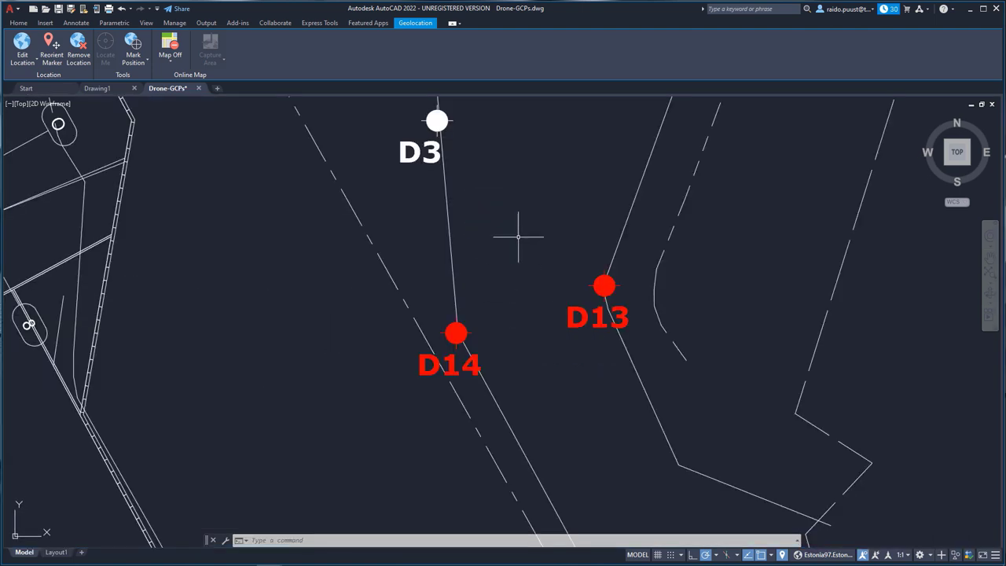
- Copy the D13 circle marker to a spot just below D3
left_click(603, 285)
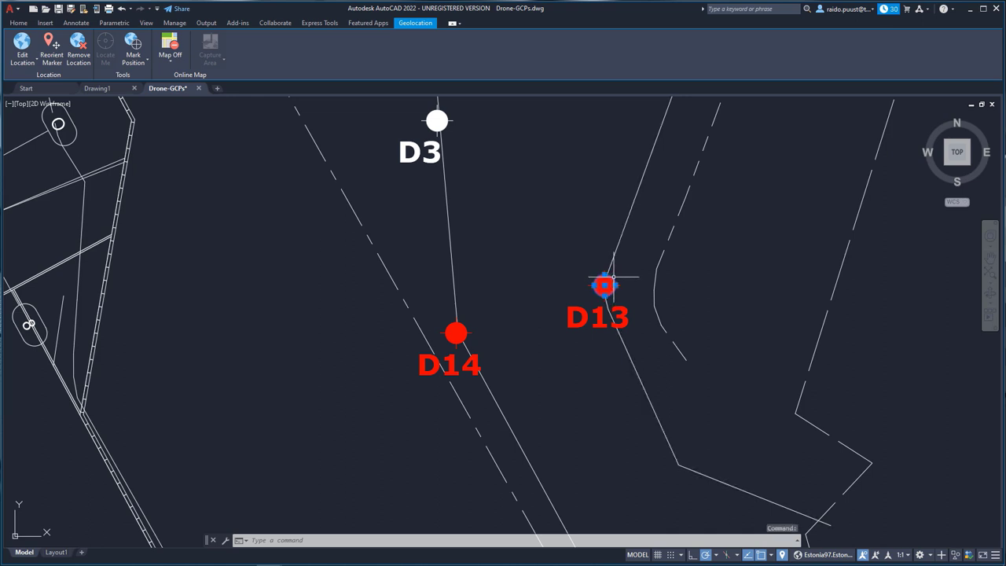
right_click(564, 241)
left_click(606, 311)
left_click(603, 285)
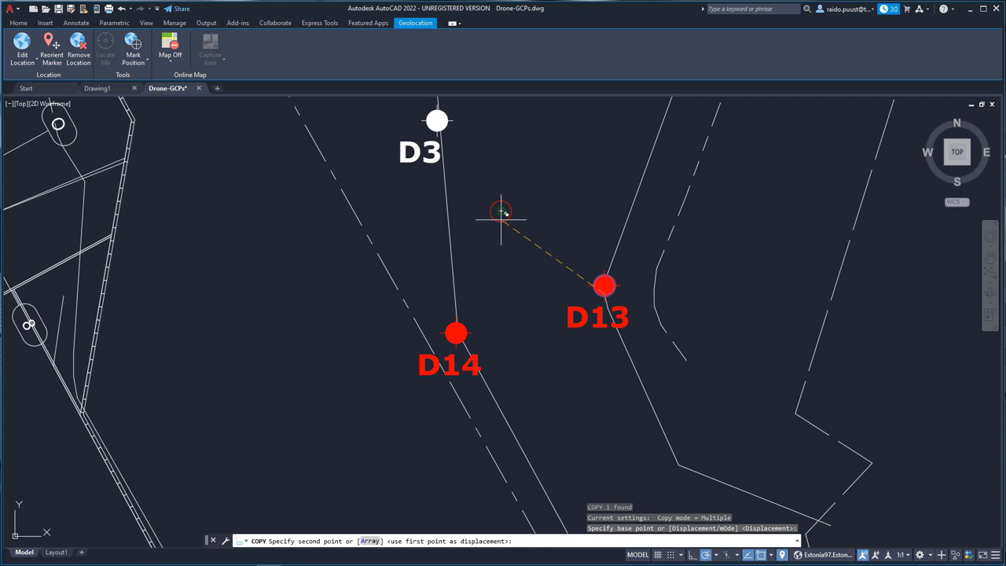
left_click(500, 212)
key("Escape")
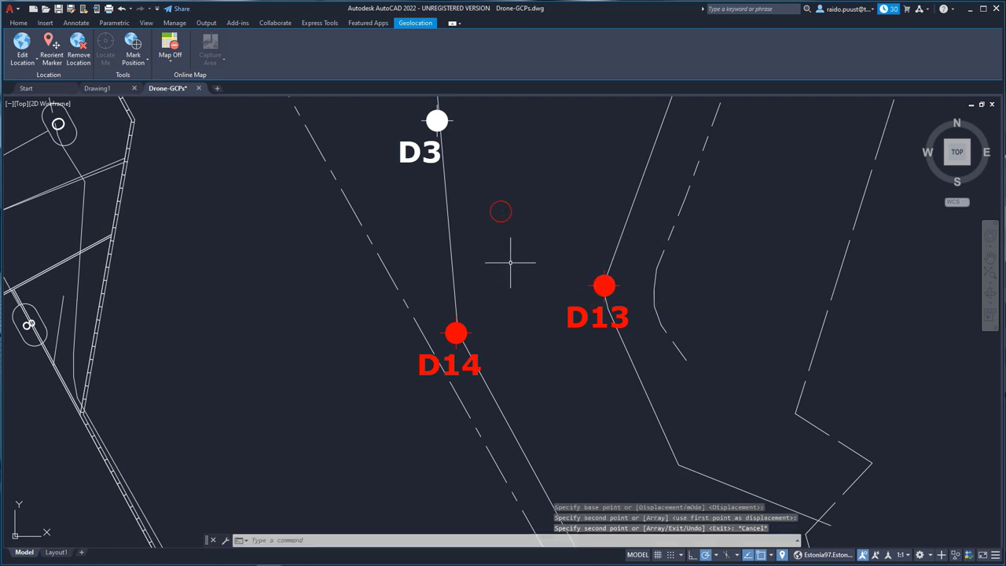
scroll(510, 263, "down", 2)
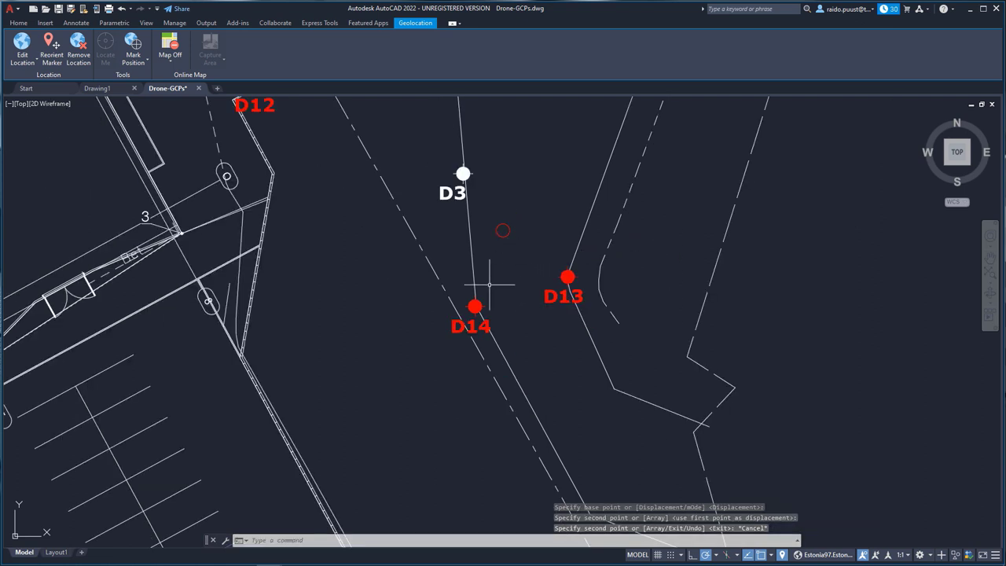
- Regenerate the drawing with RE so the count field updates to 14
type("RE")
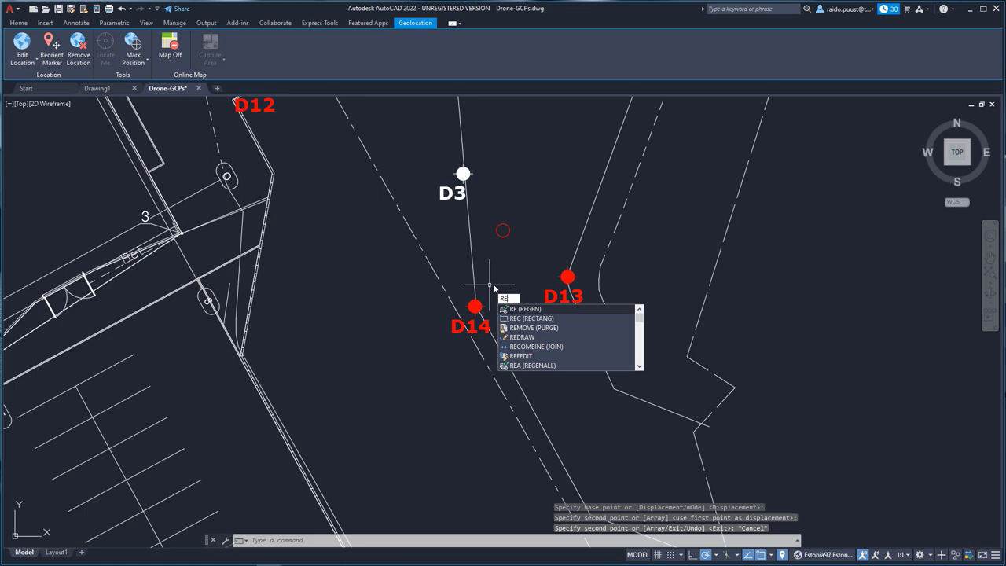
key("Return")
scroll(511, 287, "down", 2)
scroll(535, 298, "down", 3)
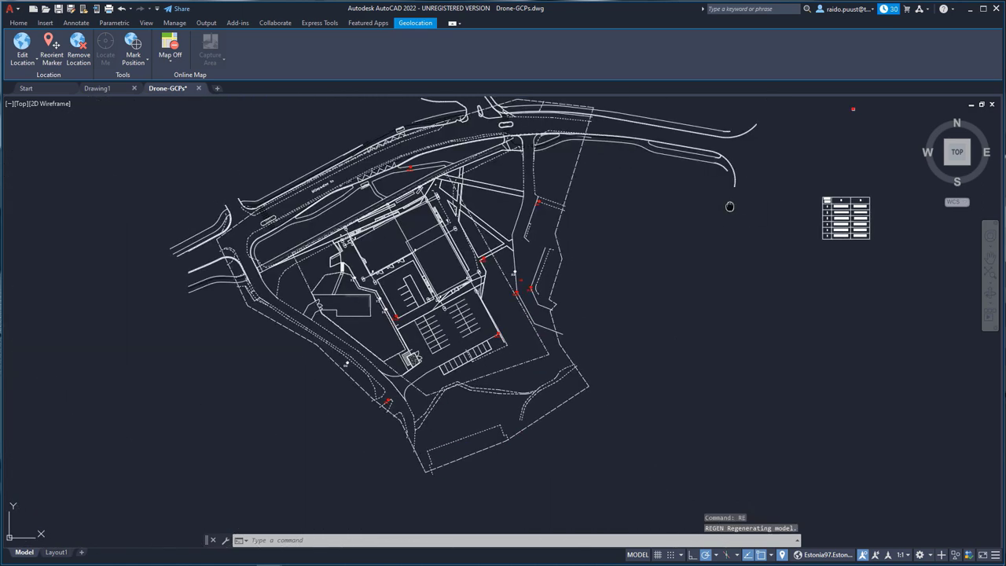
scroll(497, 313, "down", 2)
- Zoom and pan to show the whole Drone-GCPs site with the count field at 14
scroll(606, 224, "up", 5)
scroll(613, 217, "up", 5)
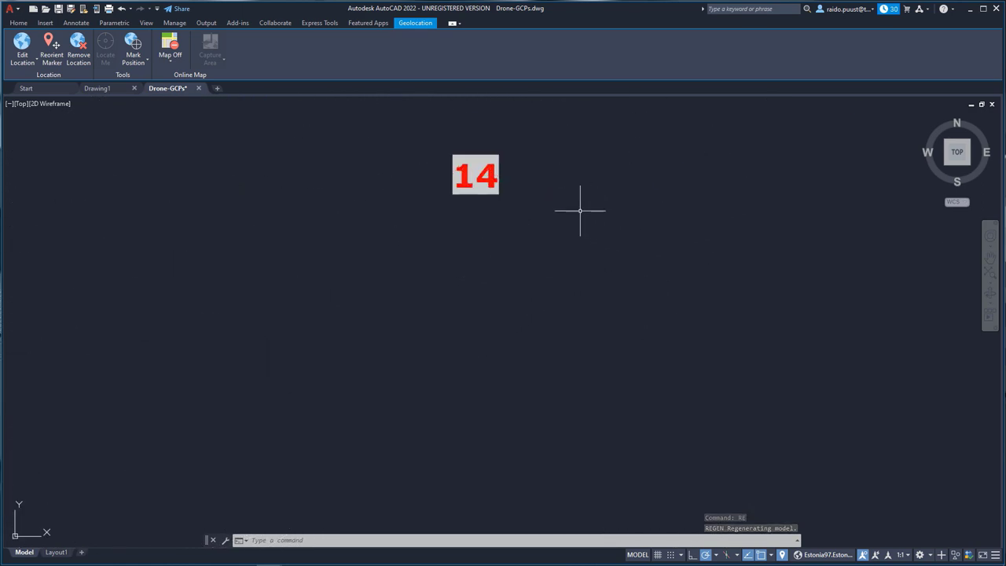
scroll(490, 169, "down", 4)
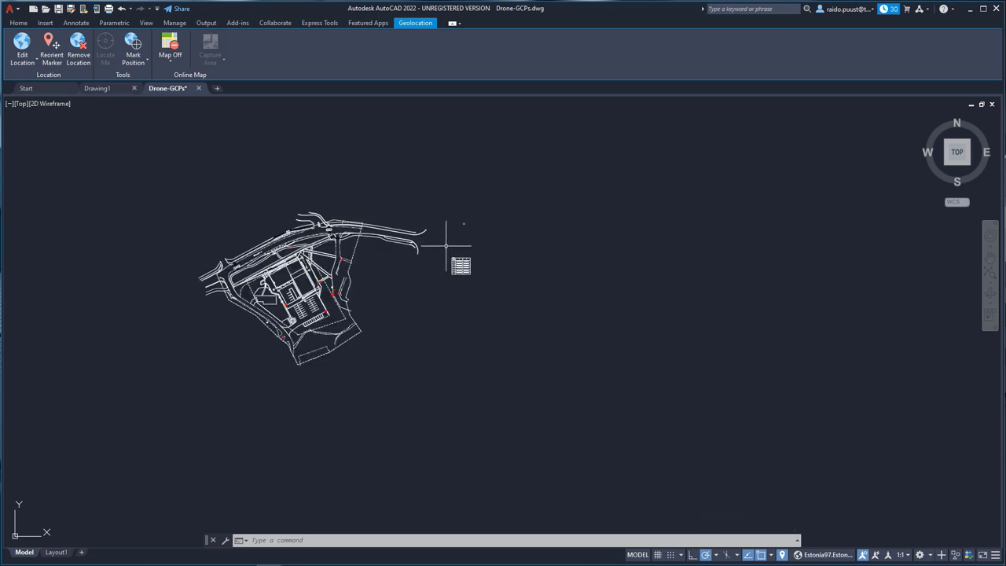
middle_click_drag(366, 299, 432, 301)
scroll(302, 323, "up", 2)
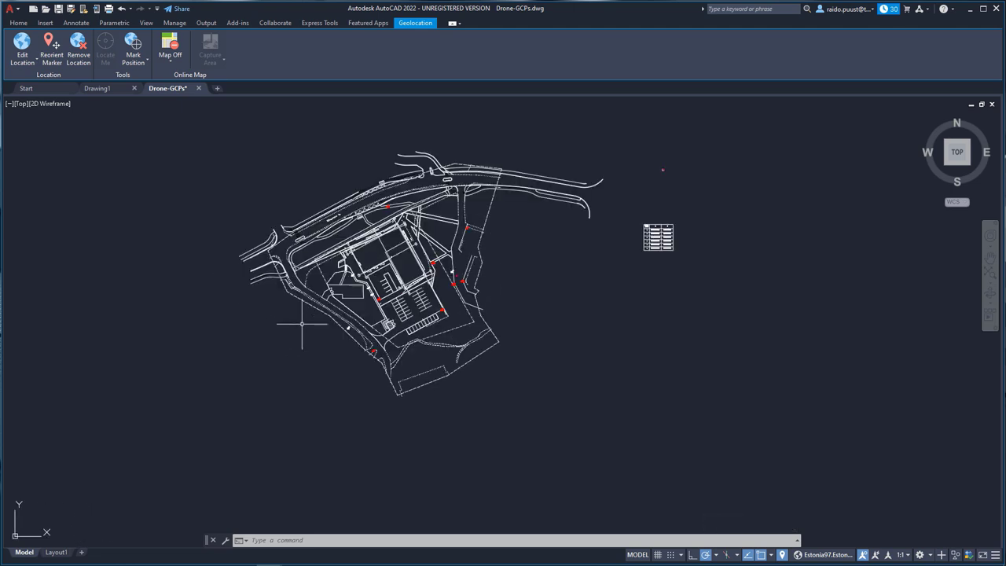